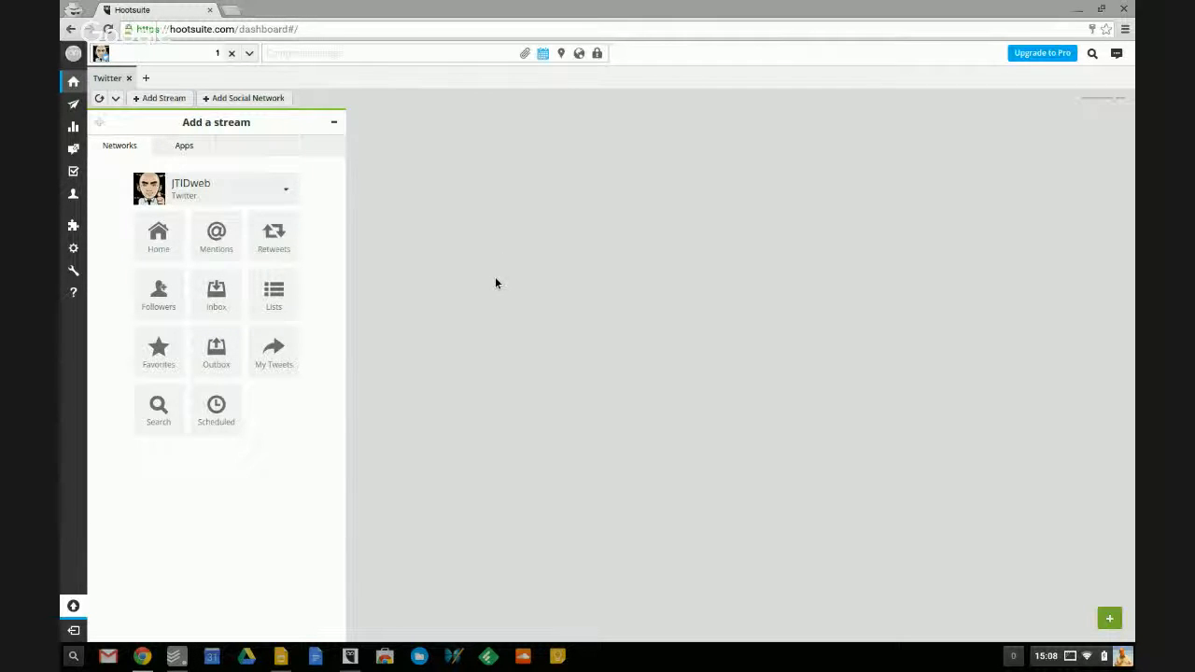
# - Add Home and Scheduled streams for the connected Twitter account and collapse the stream picker
pyautogui.click(158, 237)
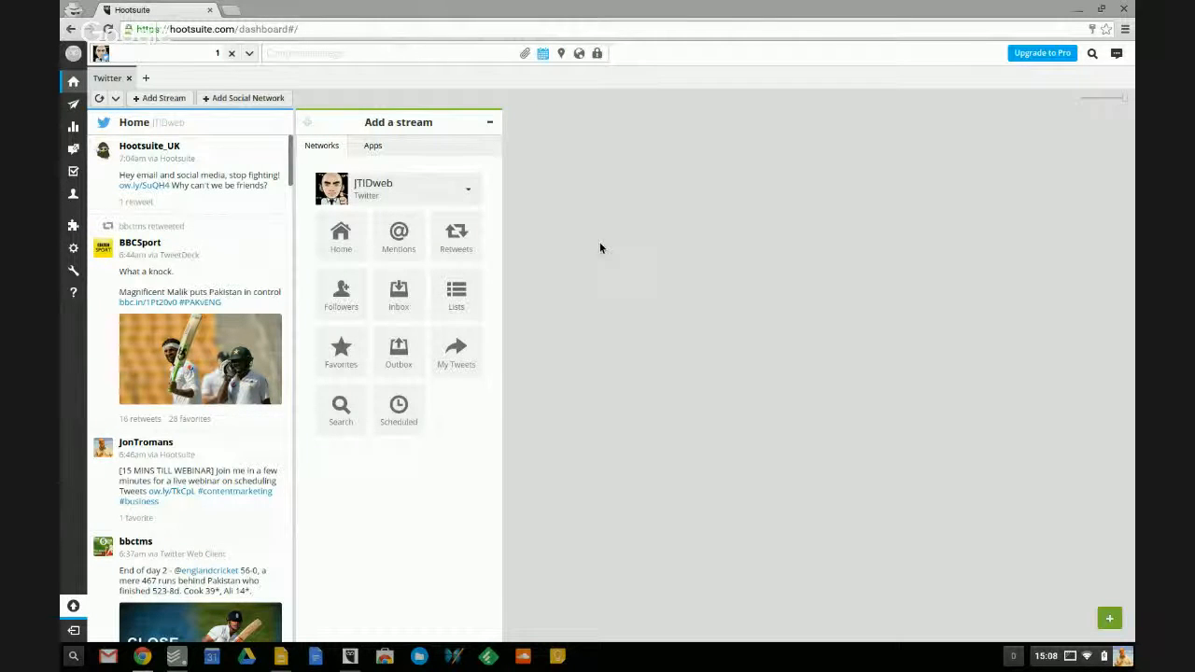
pyautogui.click(394, 416)
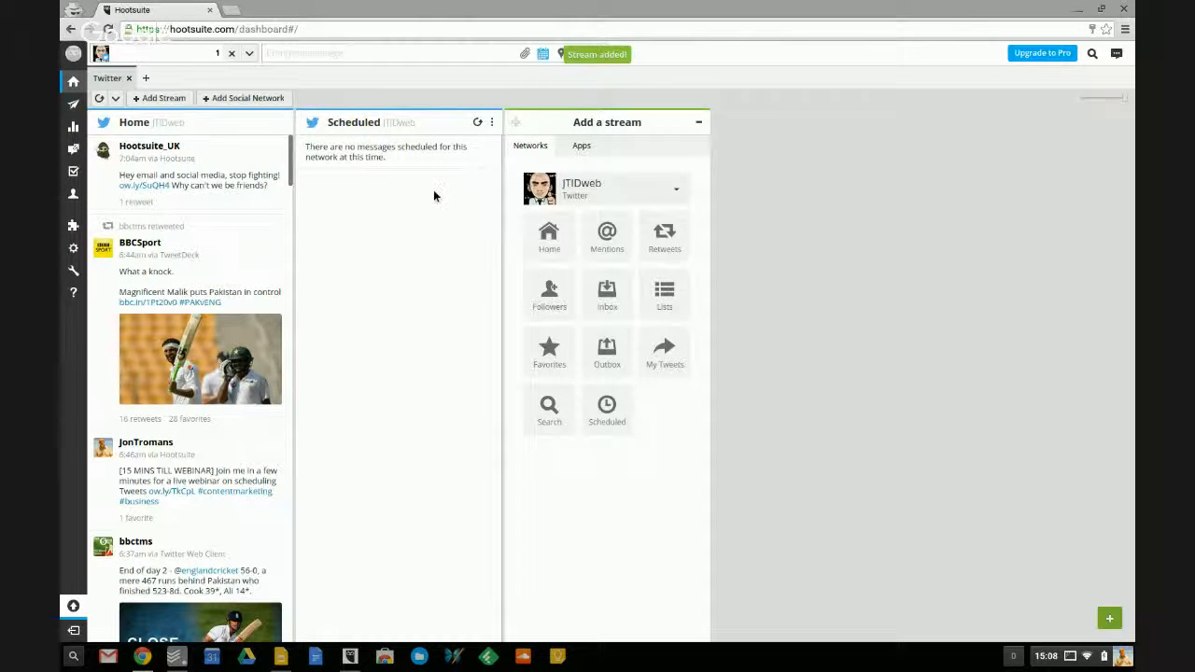
pyautogui.click(701, 124)
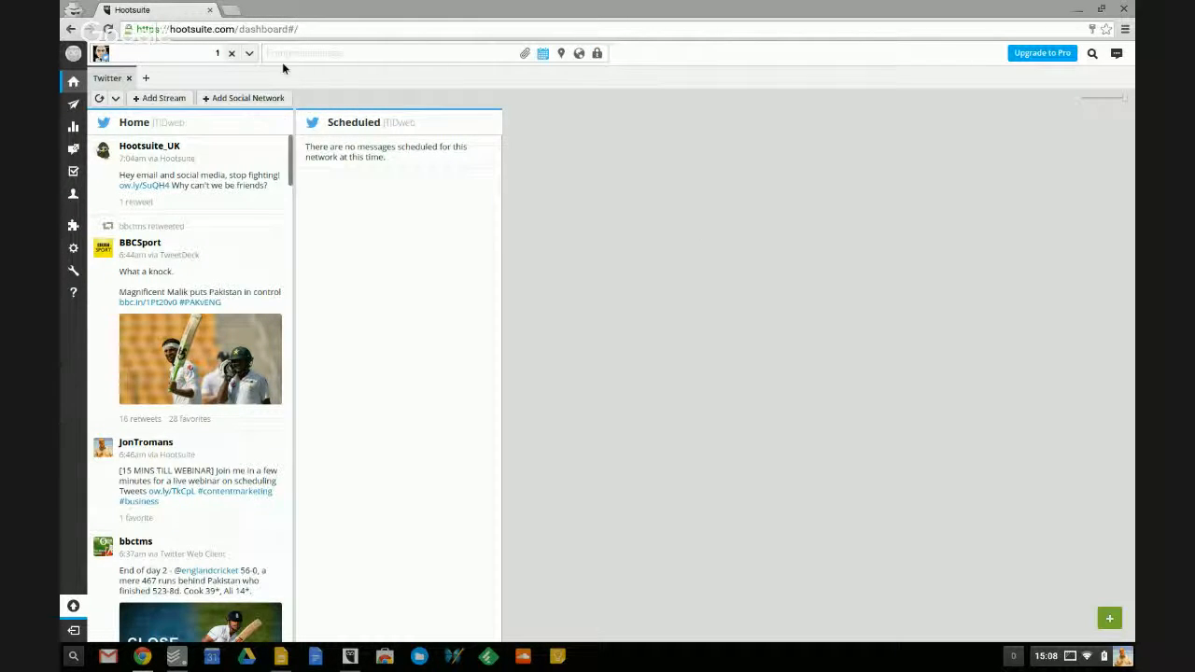
# - Compose the message "Hello This is a Tweet!" and open its scheduling options
pyautogui.click(325, 52)
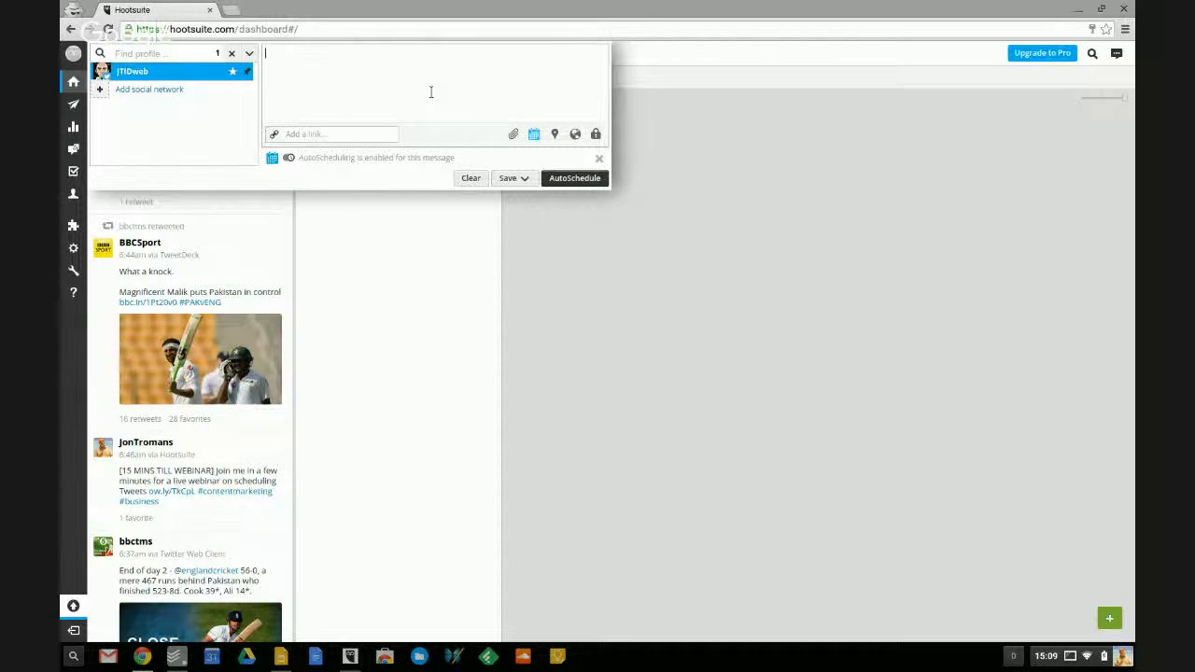
pyautogui.write('Hello This is a Tweet!')
pyautogui.click(533, 135)
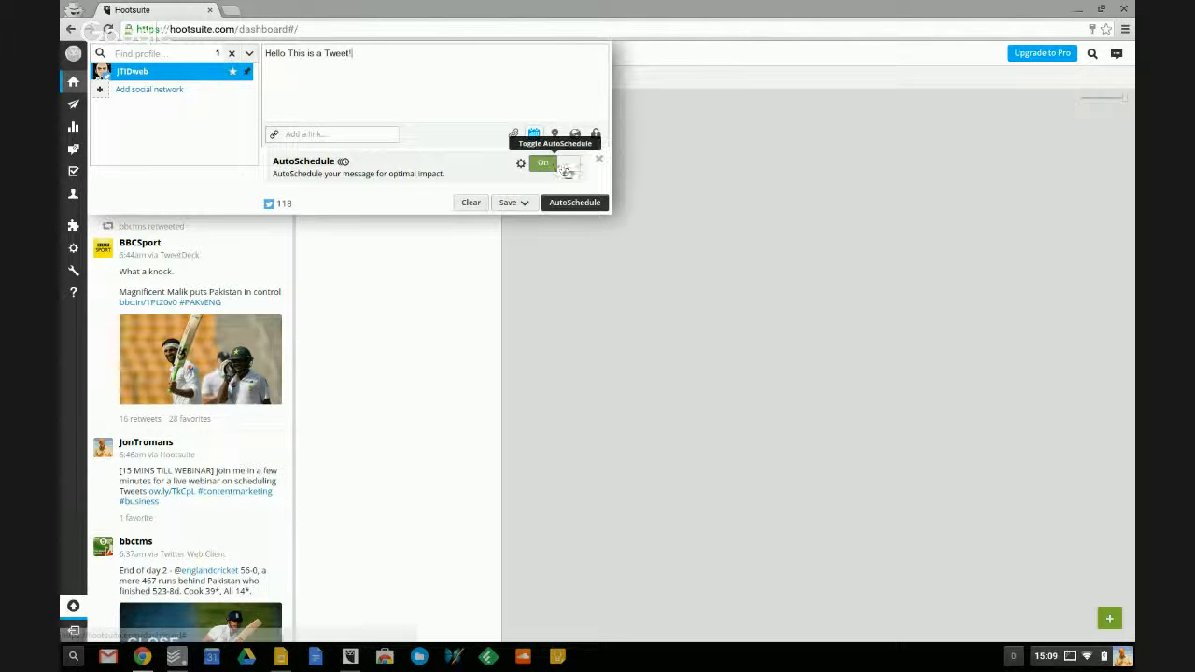
# - Look at the manual scheduling calendar with AutoSchedule off, turn AutoSchedule back on and review its settings without changing them
pyautogui.click(561, 166)
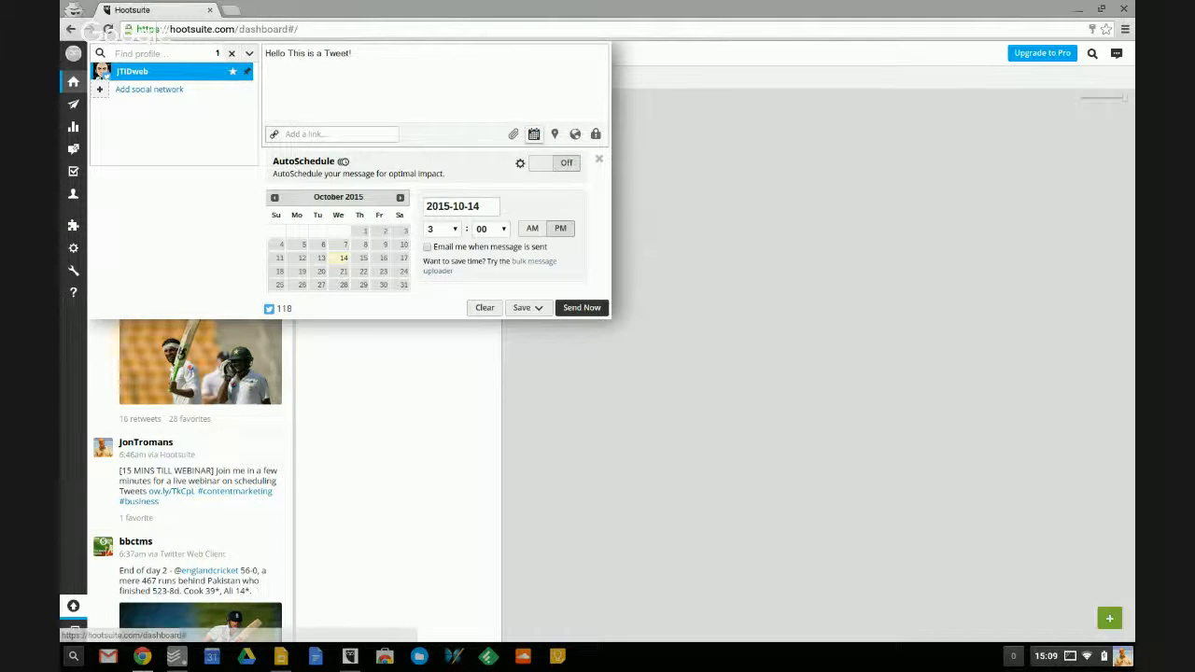
pyautogui.click(541, 164)
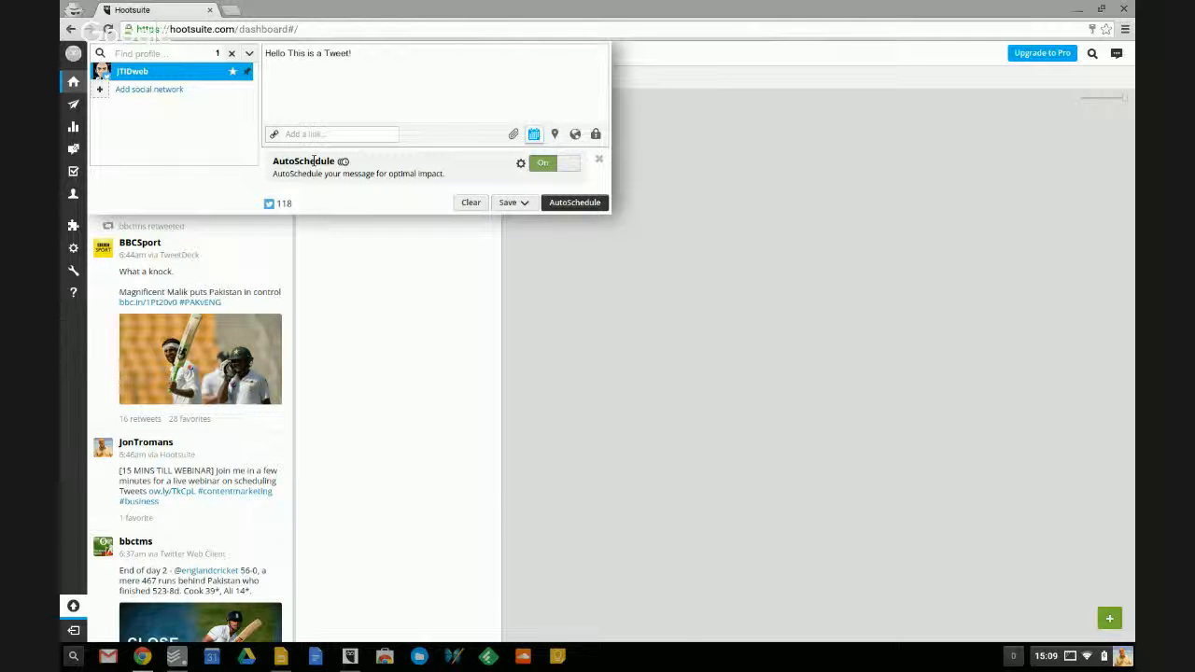
pyautogui.click(521, 163)
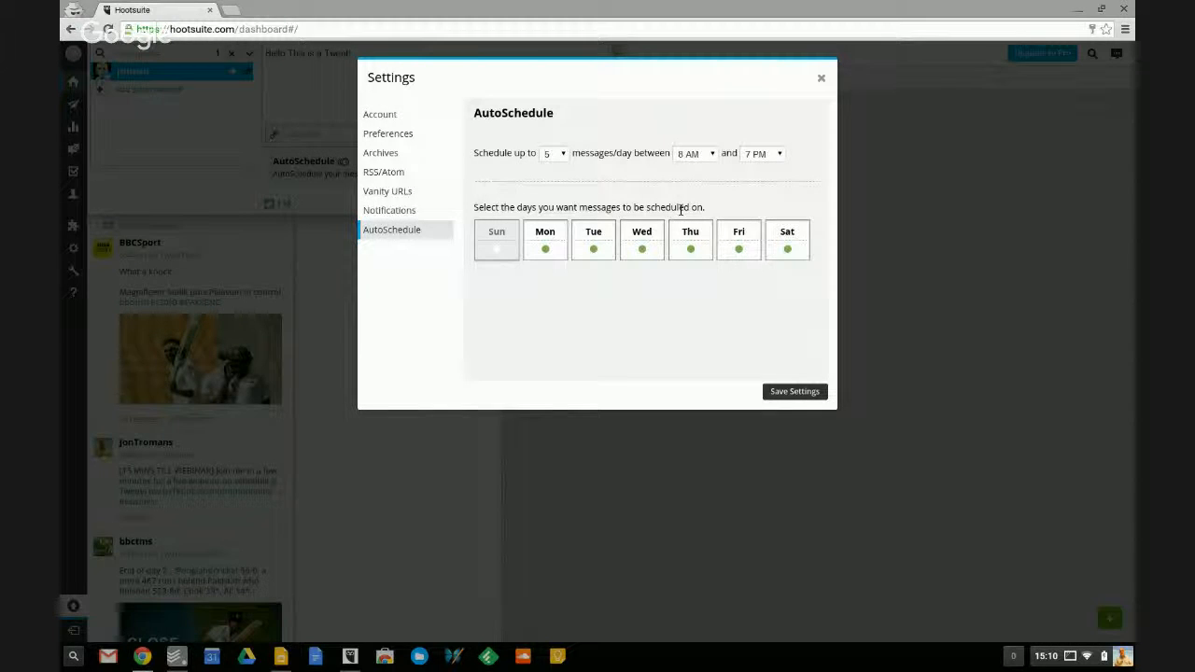
pyautogui.click(824, 79)
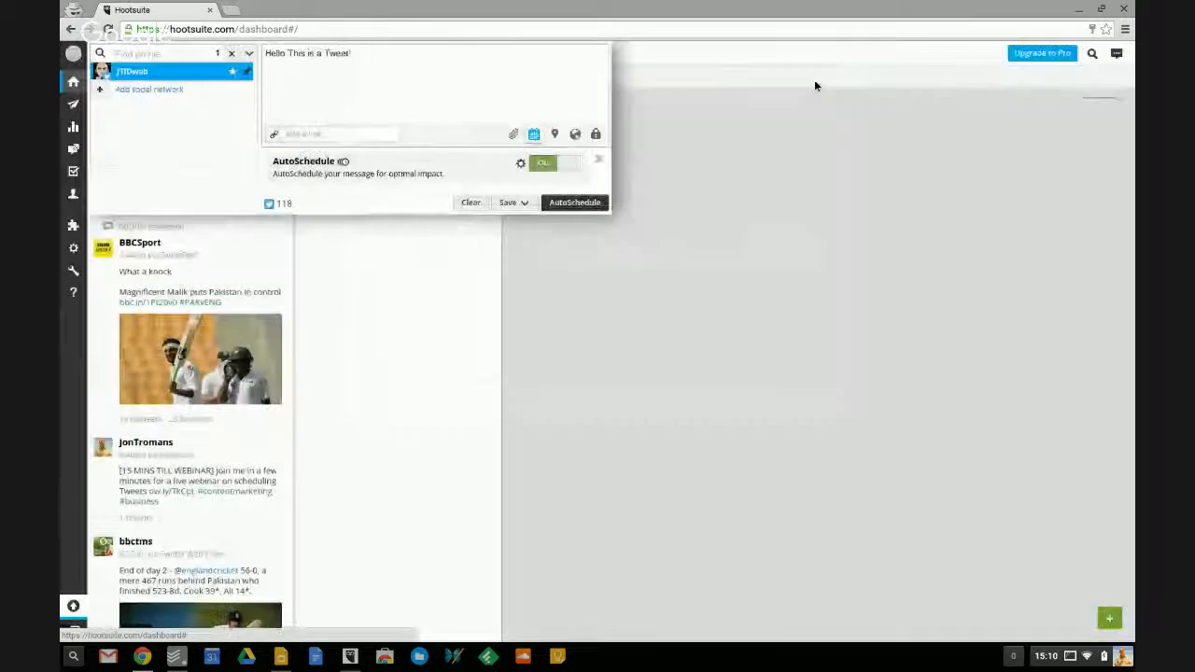
# - Turn AutoSchedule off and schedule the message for 2015-10-15 at 5:05 PM
pyautogui.click(544, 165)
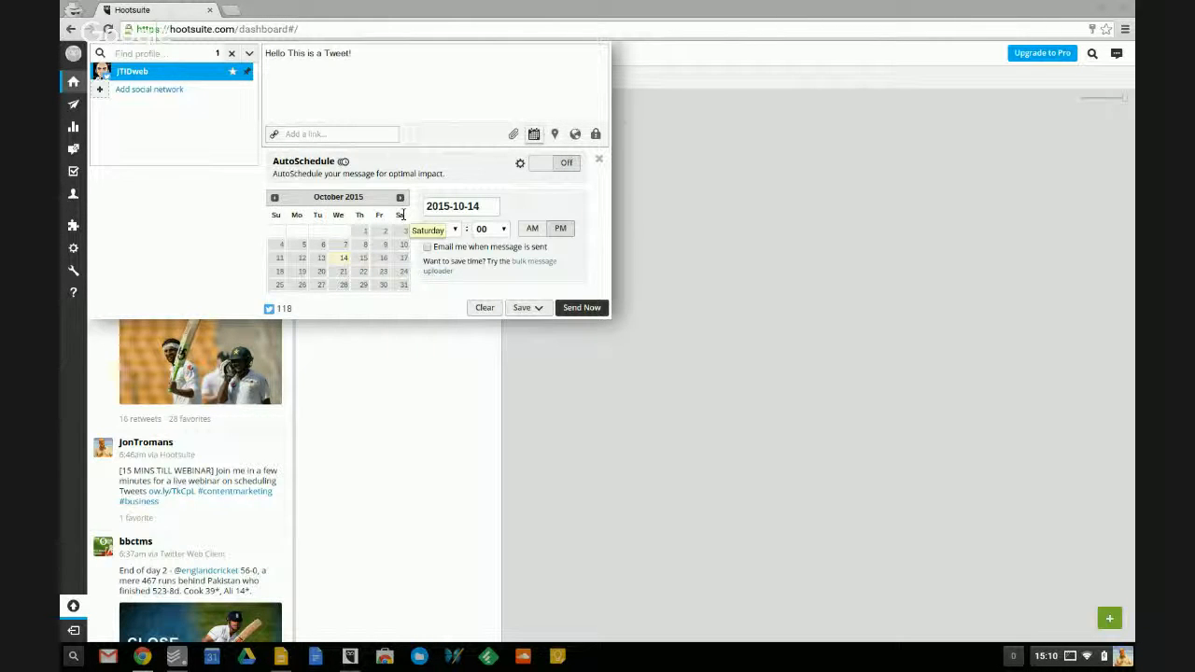
pyautogui.click(362, 260)
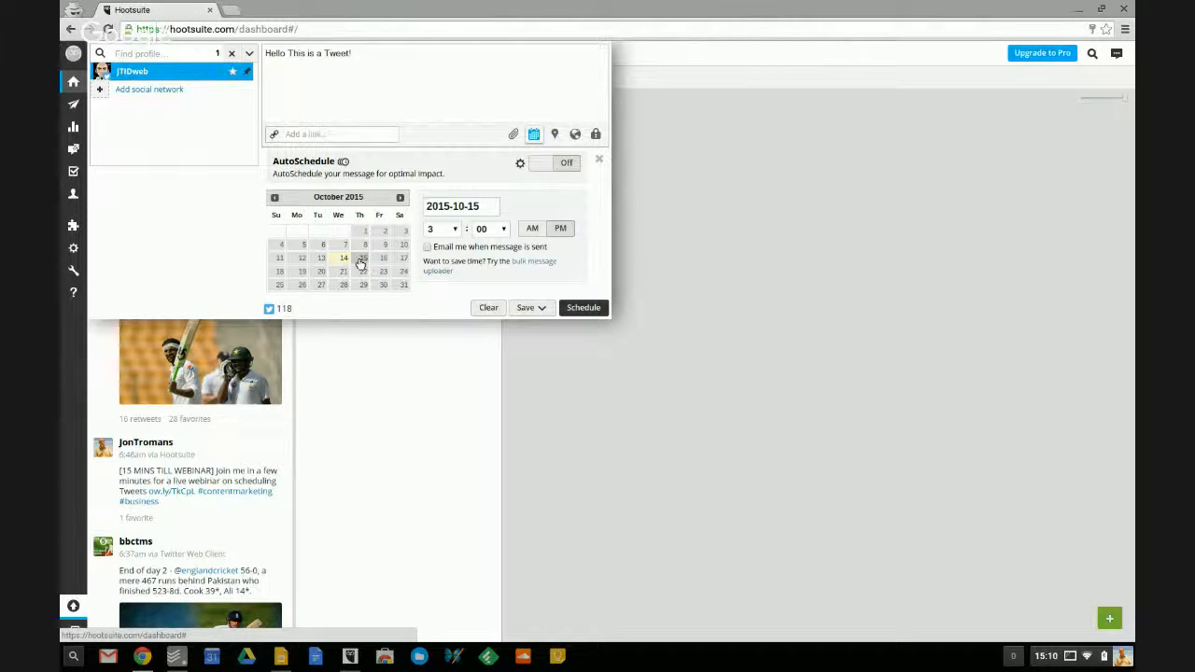
pyautogui.click(445, 233)
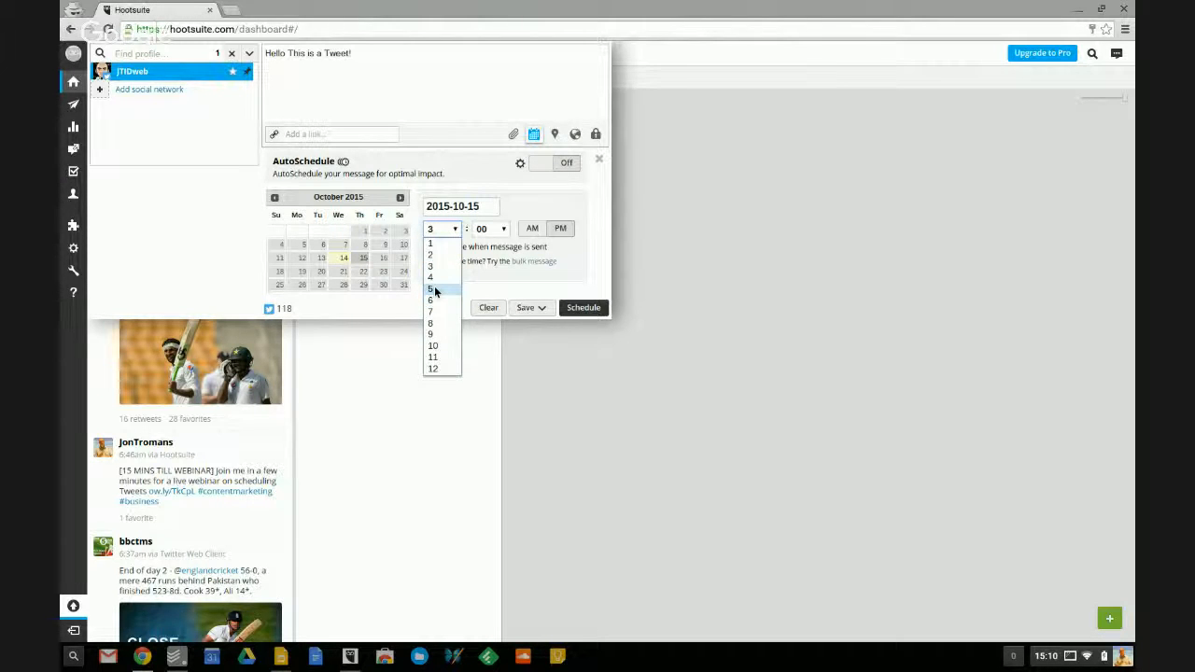
pyautogui.click(439, 291)
pyautogui.click(492, 230)
pyautogui.click(490, 258)
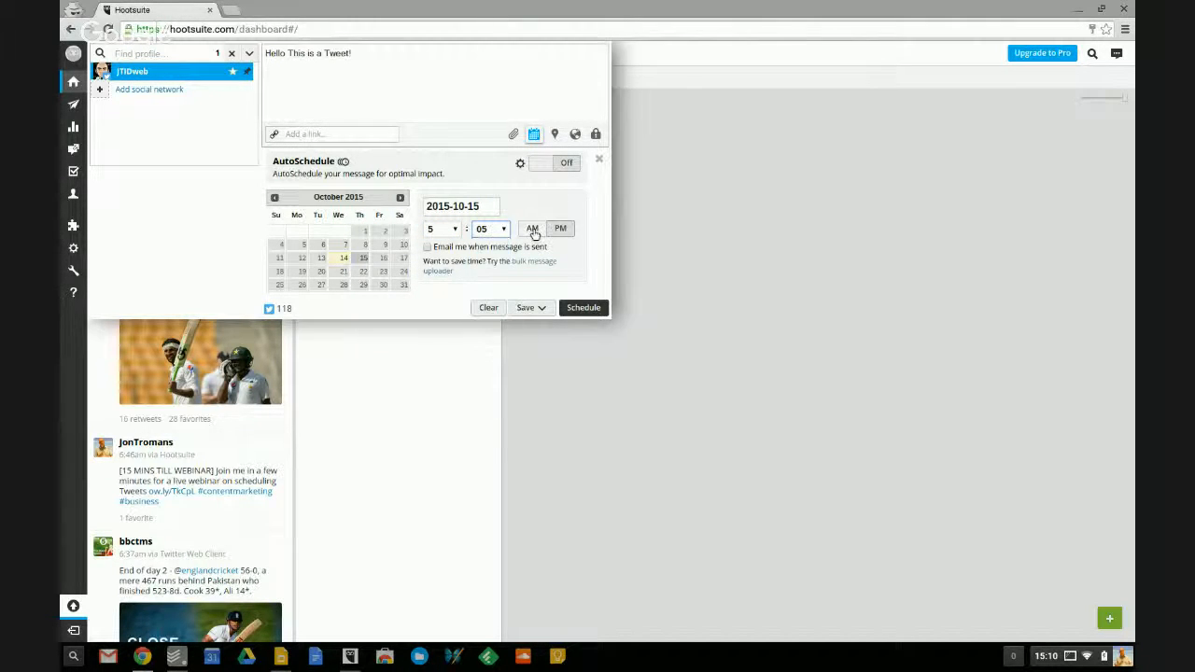
pyautogui.click(560, 230)
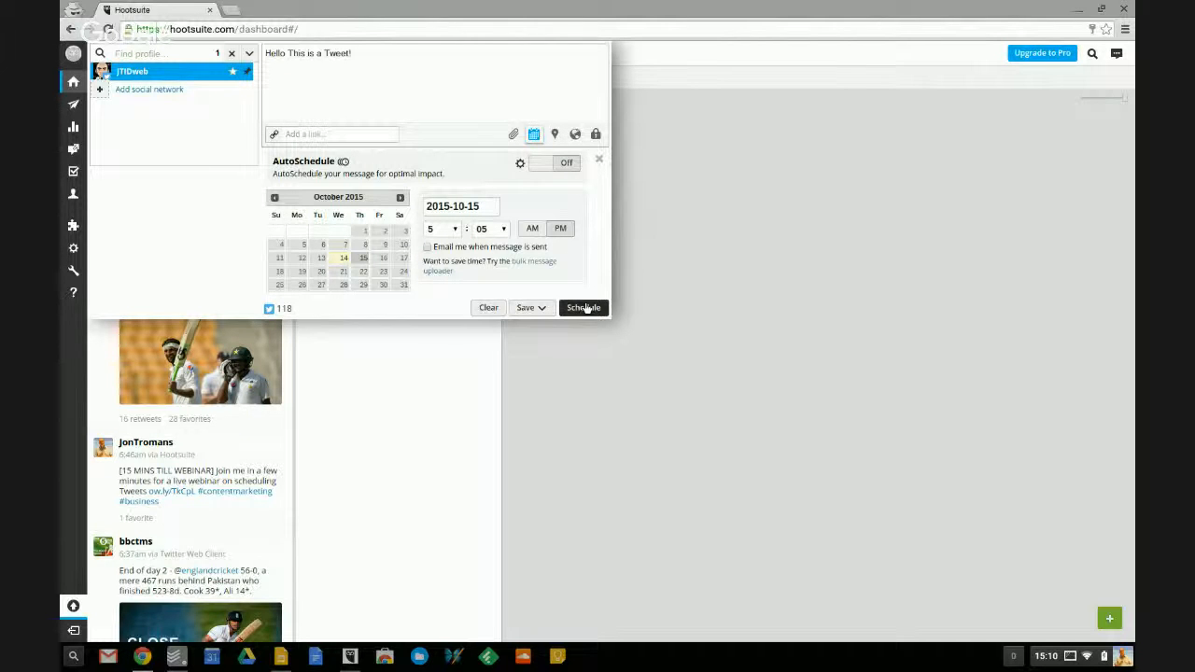
pyautogui.click(586, 308)
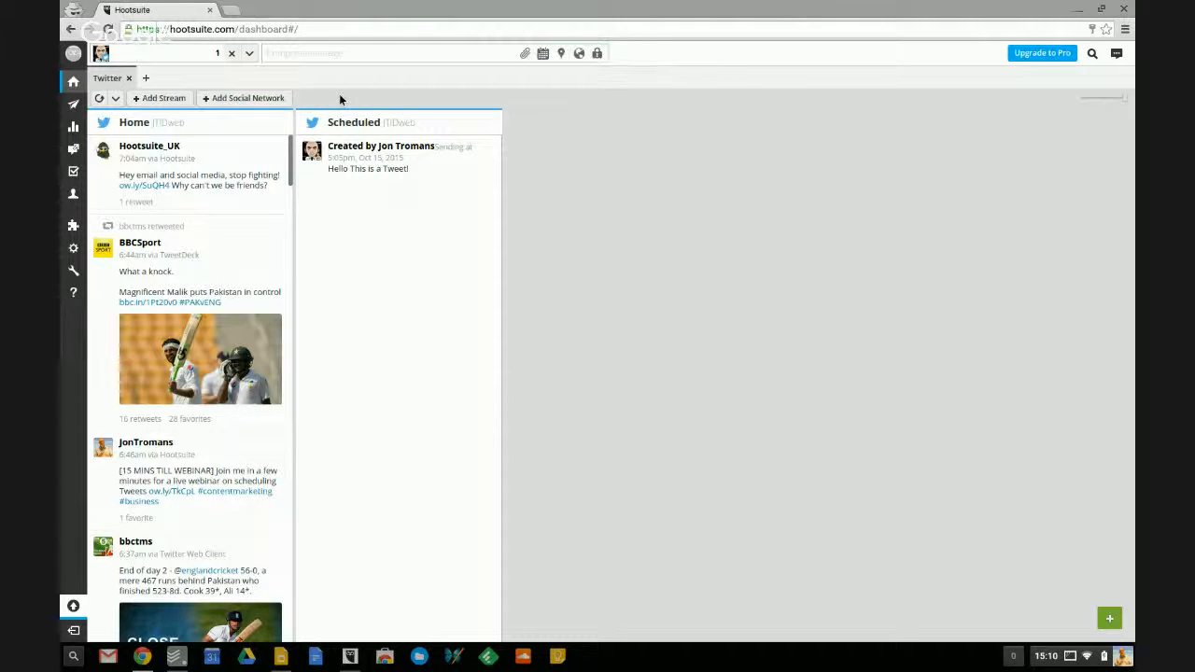
# - Compose a new message "Auto Tweet!" and schedule it with AutoSchedule turned on
pyautogui.click(336, 53)
pyautogui.write('A')
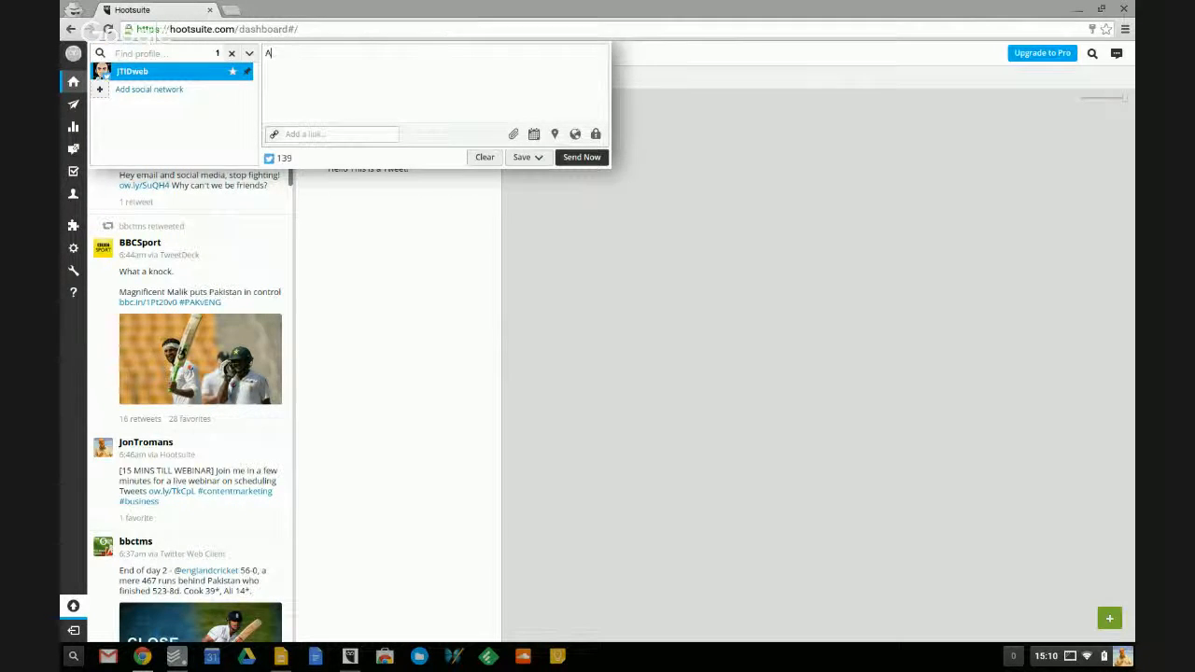
pyautogui.write('uto Tweet!')
pyautogui.click(533, 134)
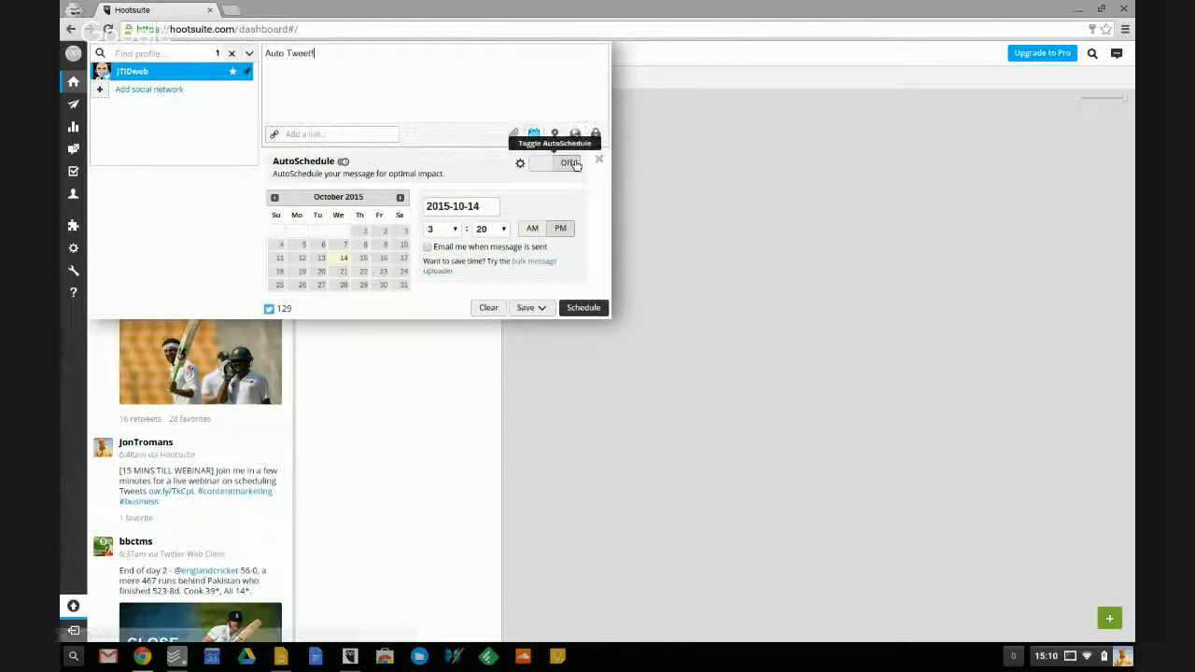
pyautogui.click(572, 164)
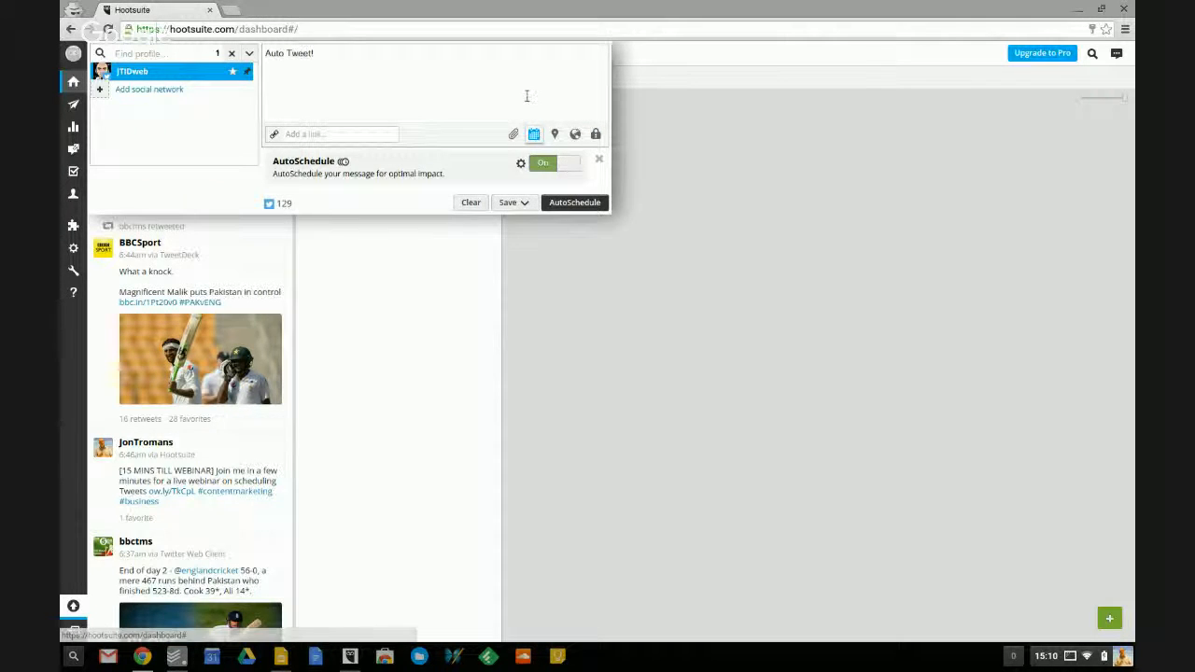
pyautogui.click(579, 204)
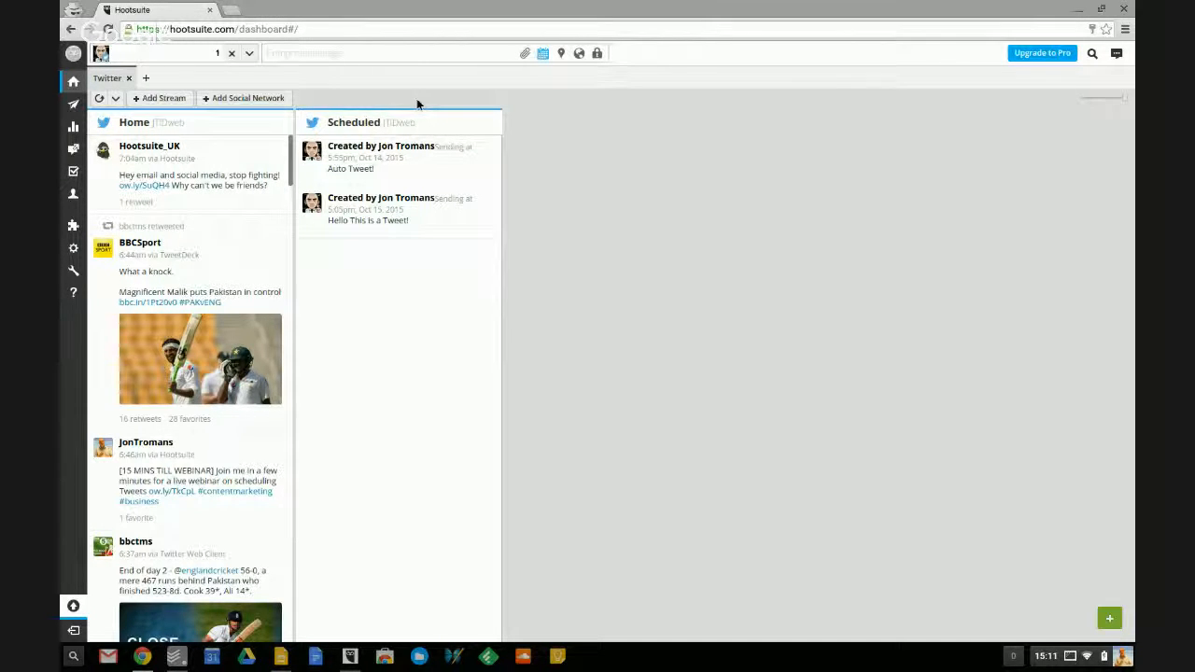
# - Look through the attachment and scheduling options of a new empty message, turn AutoSchedule off, and close the composer
pyautogui.click(420, 52)
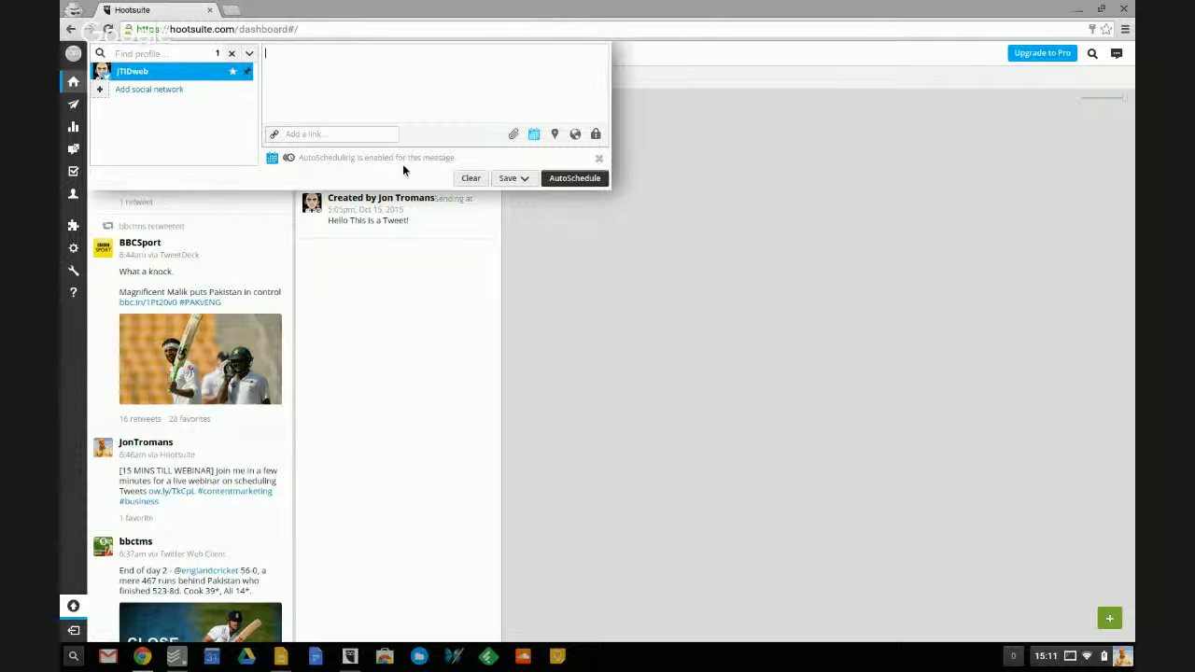
pyautogui.click(514, 135)
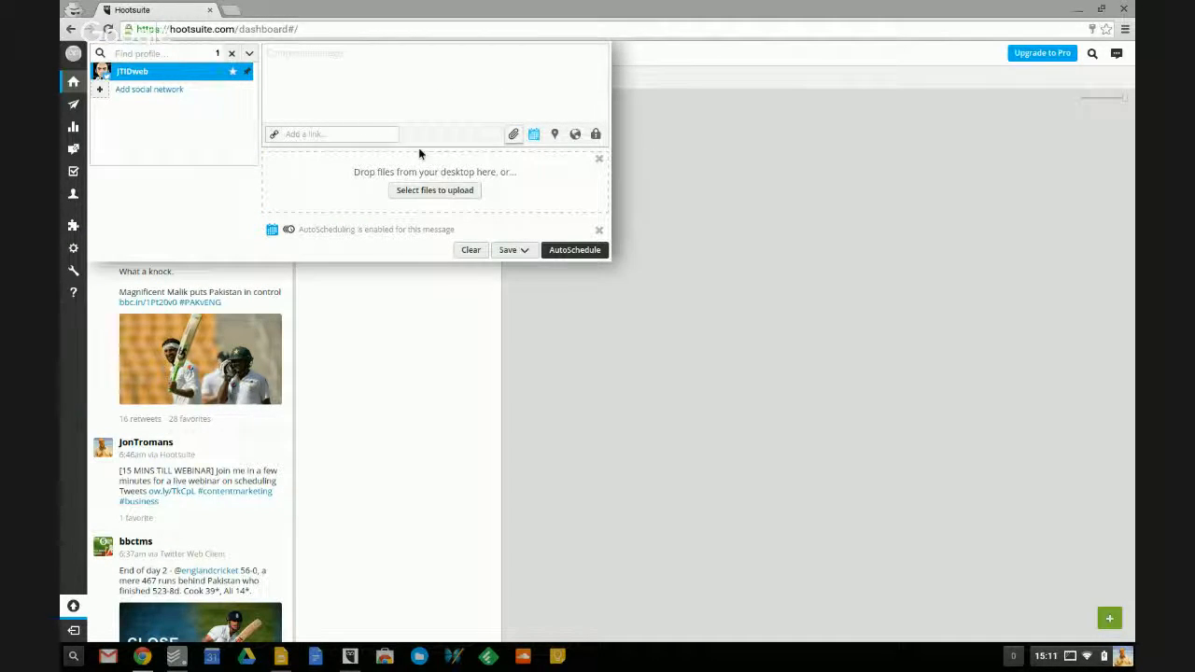
pyautogui.click(533, 135)
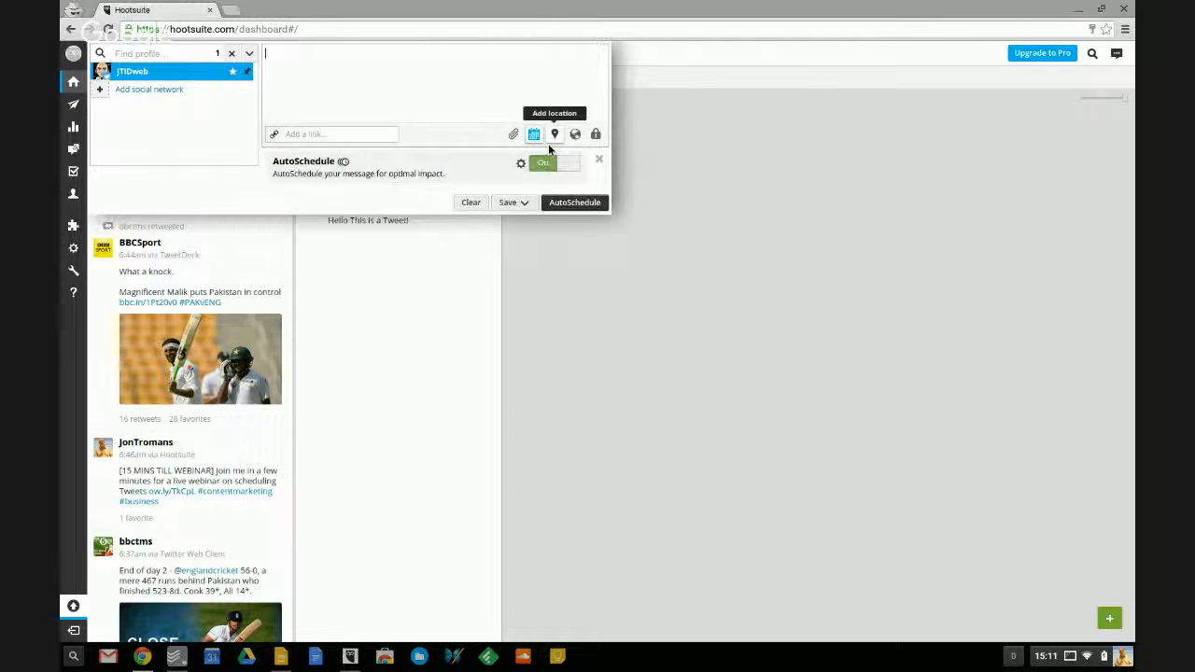
pyautogui.click(560, 162)
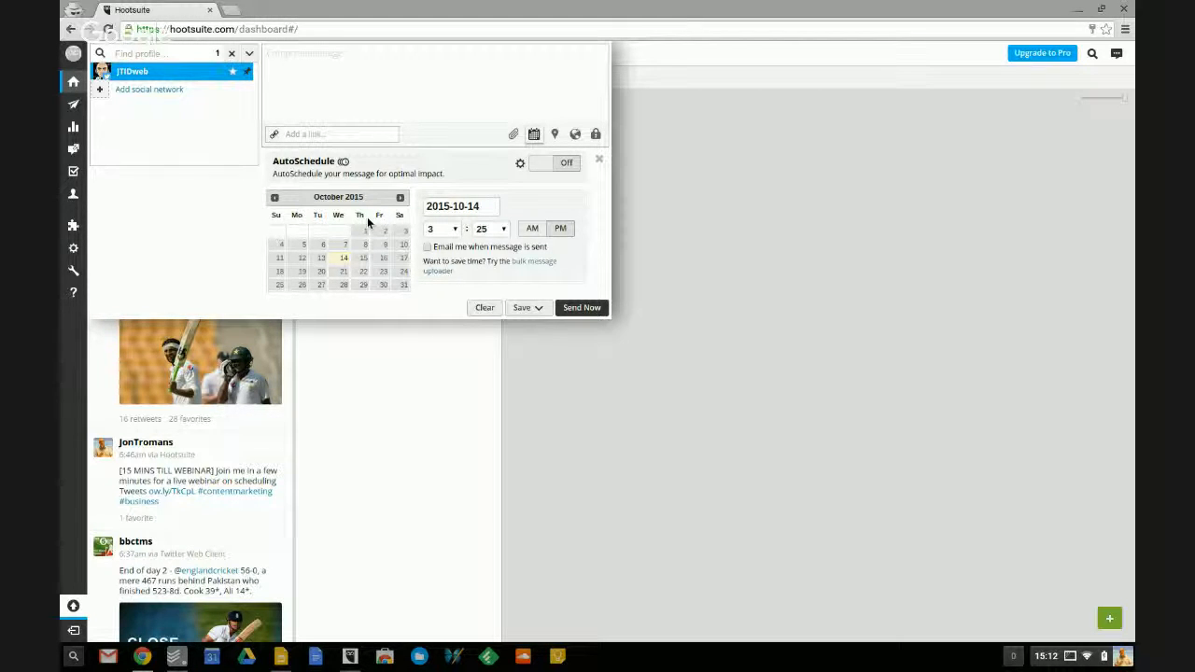
pyautogui.click(647, 229)
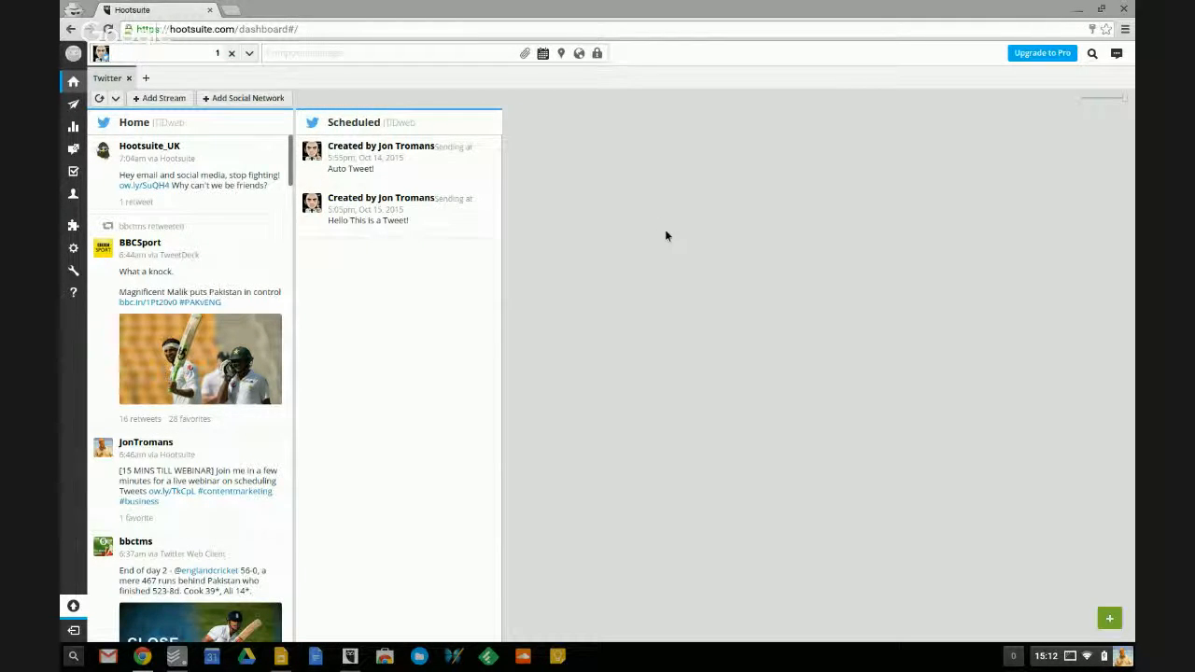
# - View the scheduled messages in Publisher, and switch to the other Hootsuite window to open its Publisher as well
pyautogui.click(75, 104)
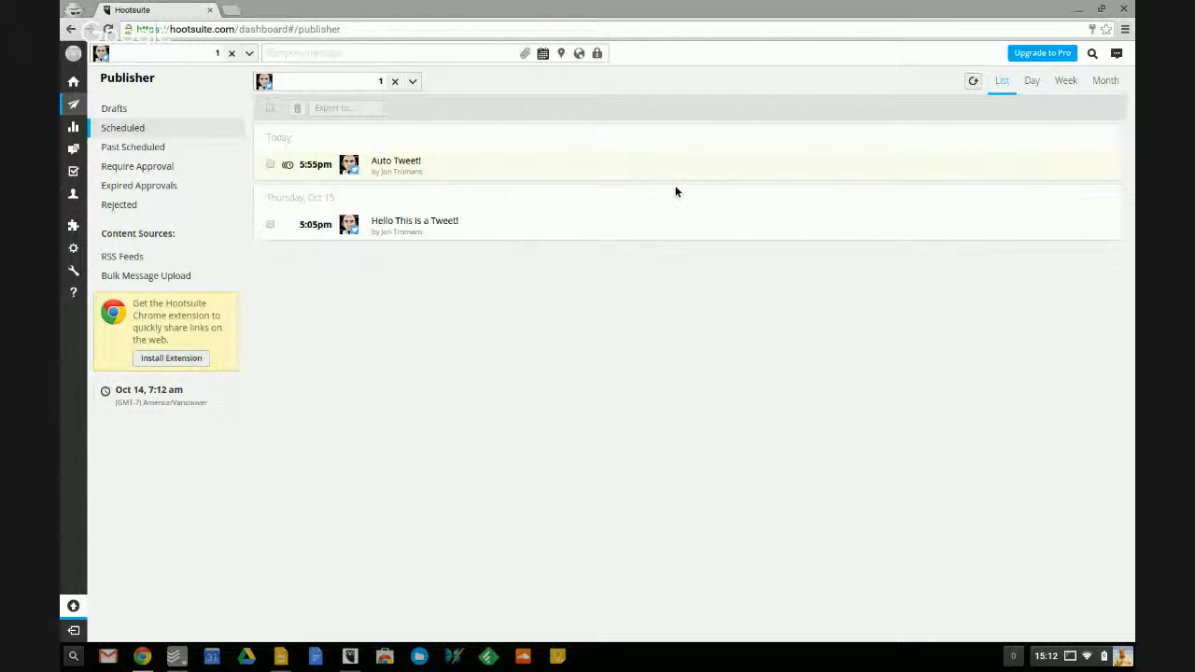
pyautogui.click(350, 656)
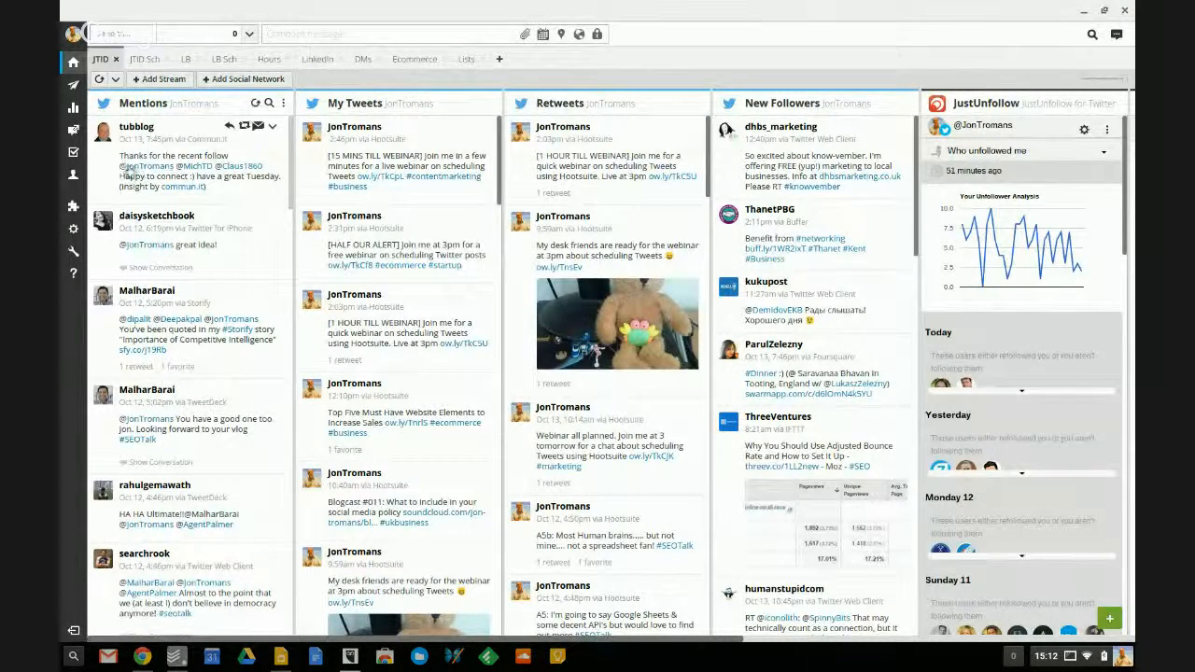
pyautogui.click(74, 84)
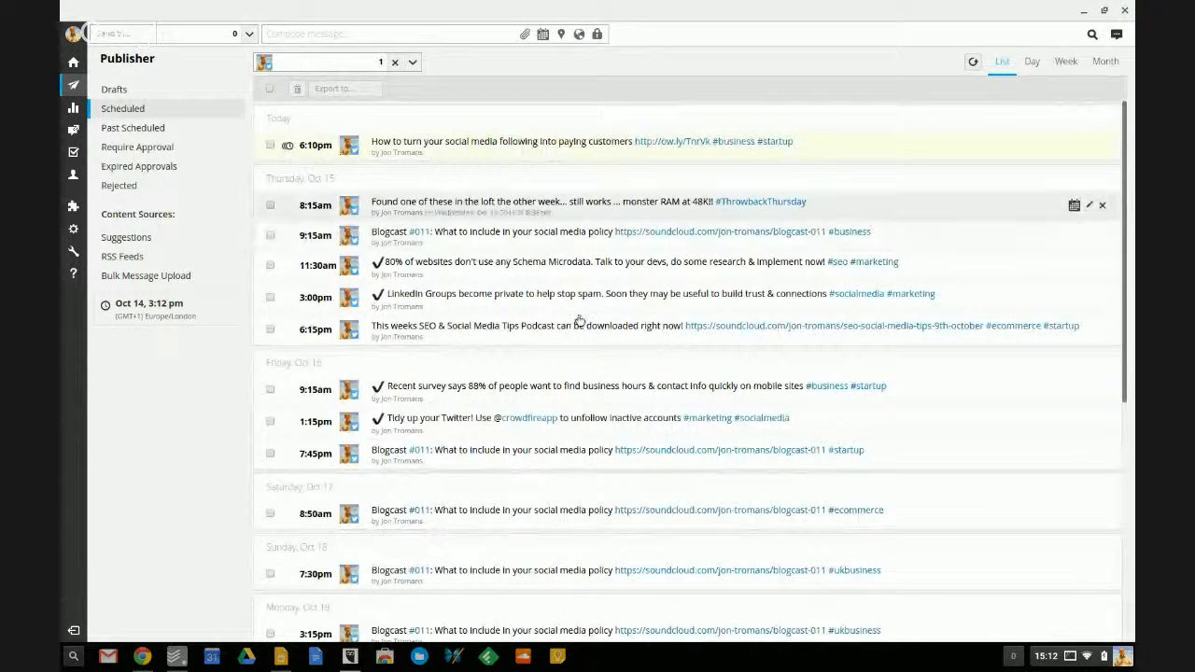
# - Examine the full list of scheduled messages in Publisher, from today's entry to the last upcoming date
pyautogui.scroll(-4, 547, 312)
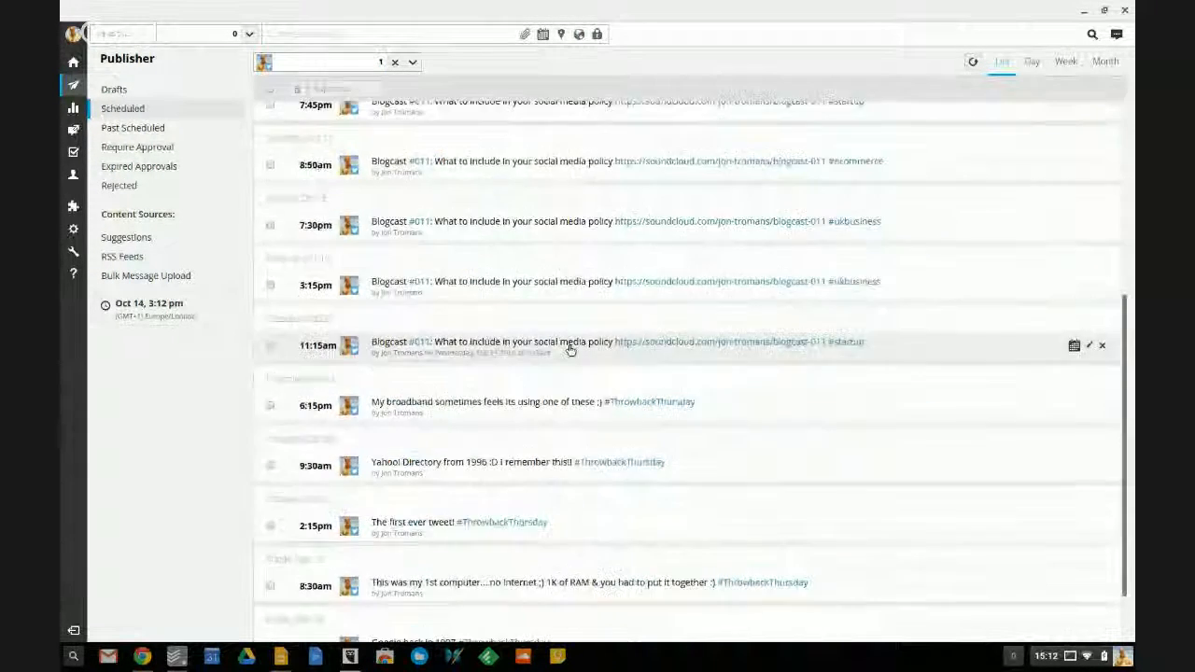
pyautogui.scroll(3, 567, 346)
pyautogui.scroll(3, 571, 349)
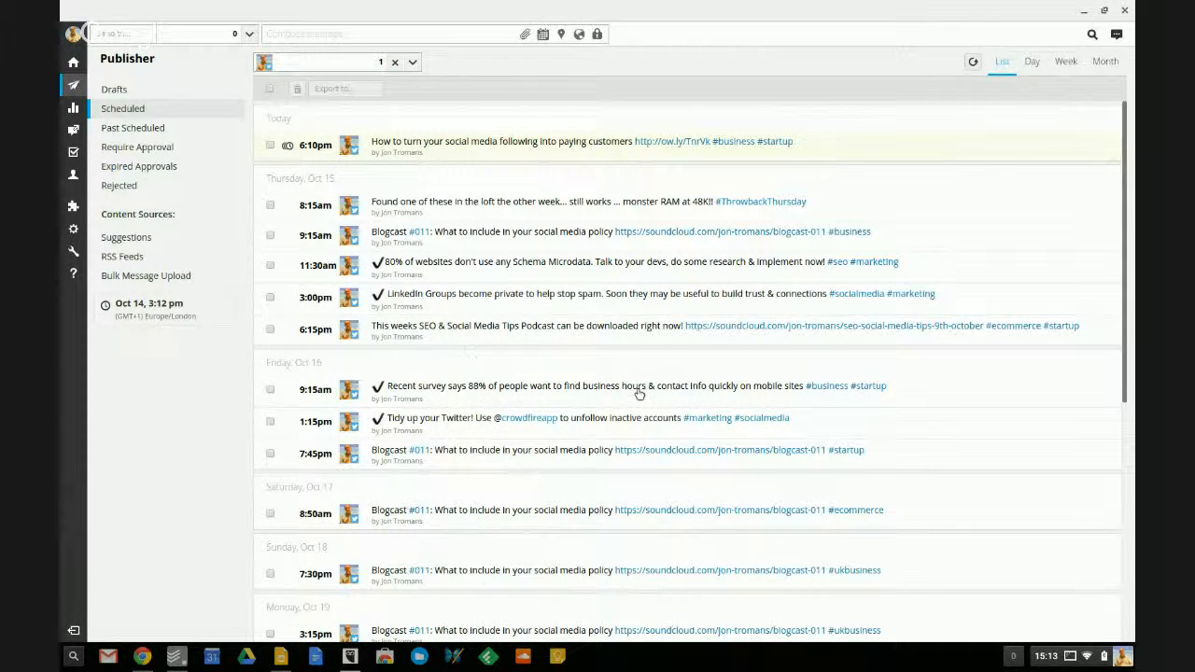
pyautogui.scroll(-3, 502, 243)
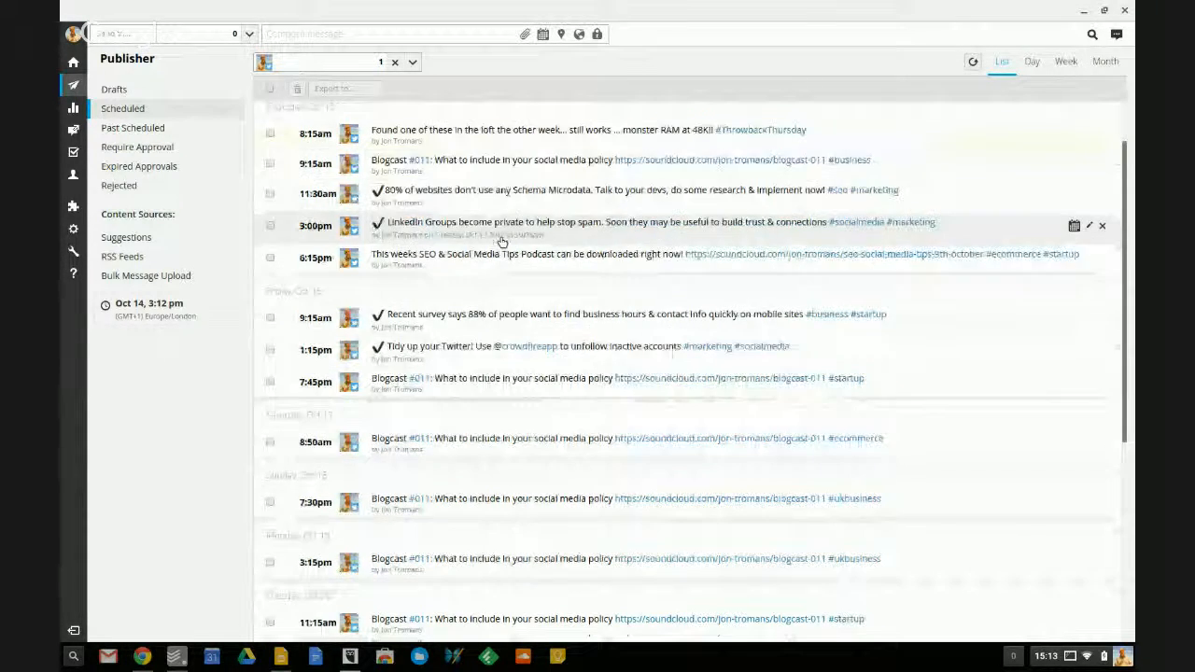
pyautogui.scroll(-1, 521, 280)
pyautogui.scroll(2, 544, 318)
pyautogui.scroll(-2, 522, 480)
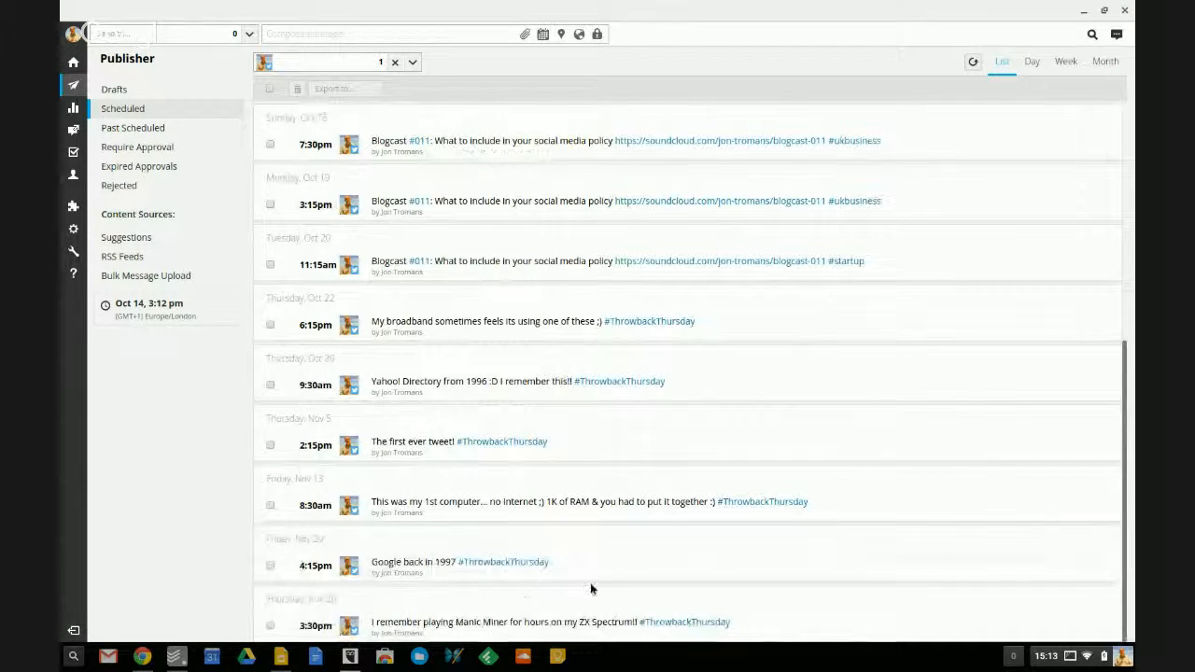
pyautogui.scroll(5, 590, 583)
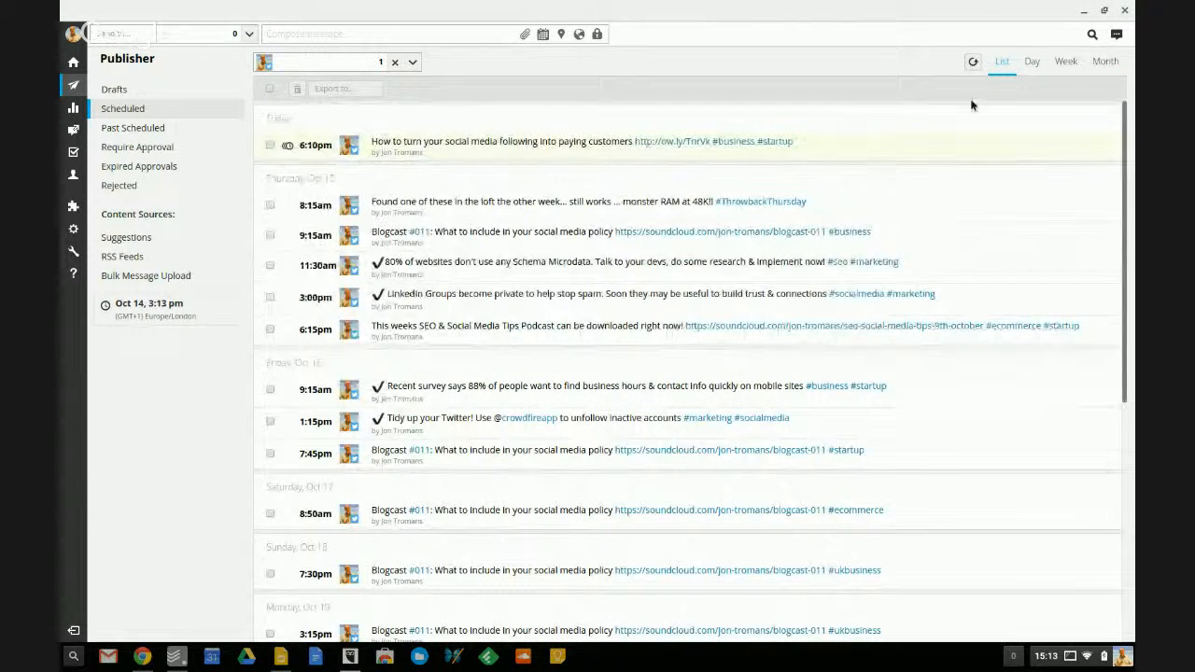
# - View the scheduled messages as a Week calendar and as a Day calendar for Wednesday, Oct 14, 2015
pyautogui.click(1063, 61)
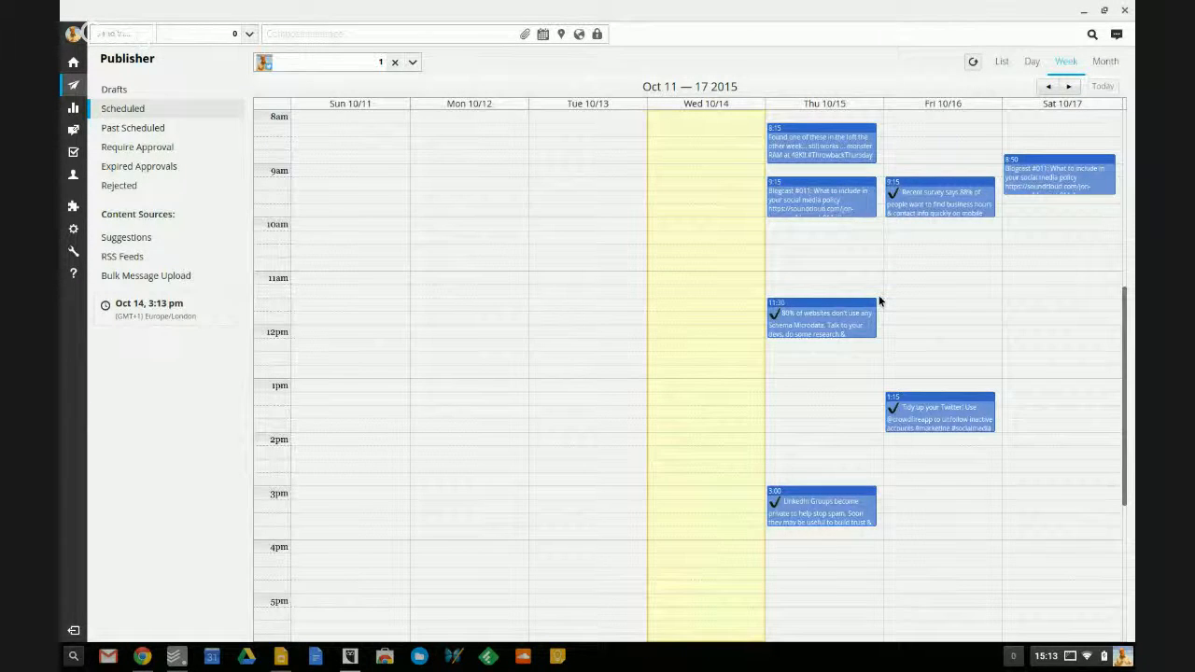
pyautogui.click(1033, 61)
pyautogui.scroll(-5, 678, 322)
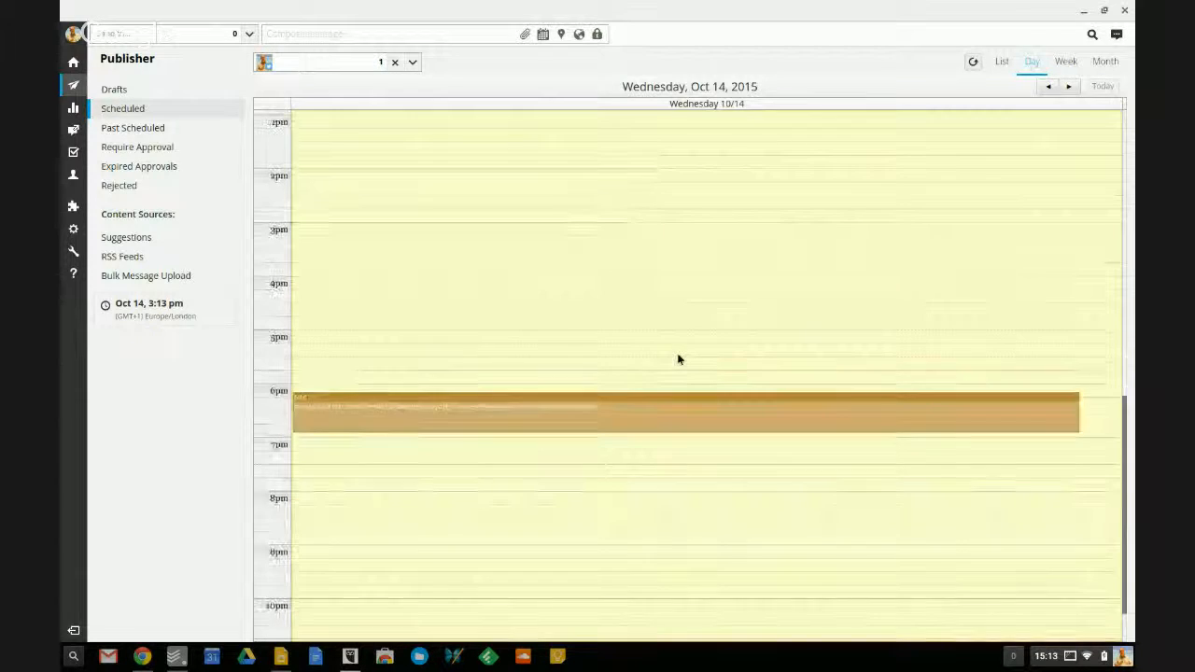
pyautogui.scroll(4, 679, 406)
pyautogui.scroll(-3, 680, 404)
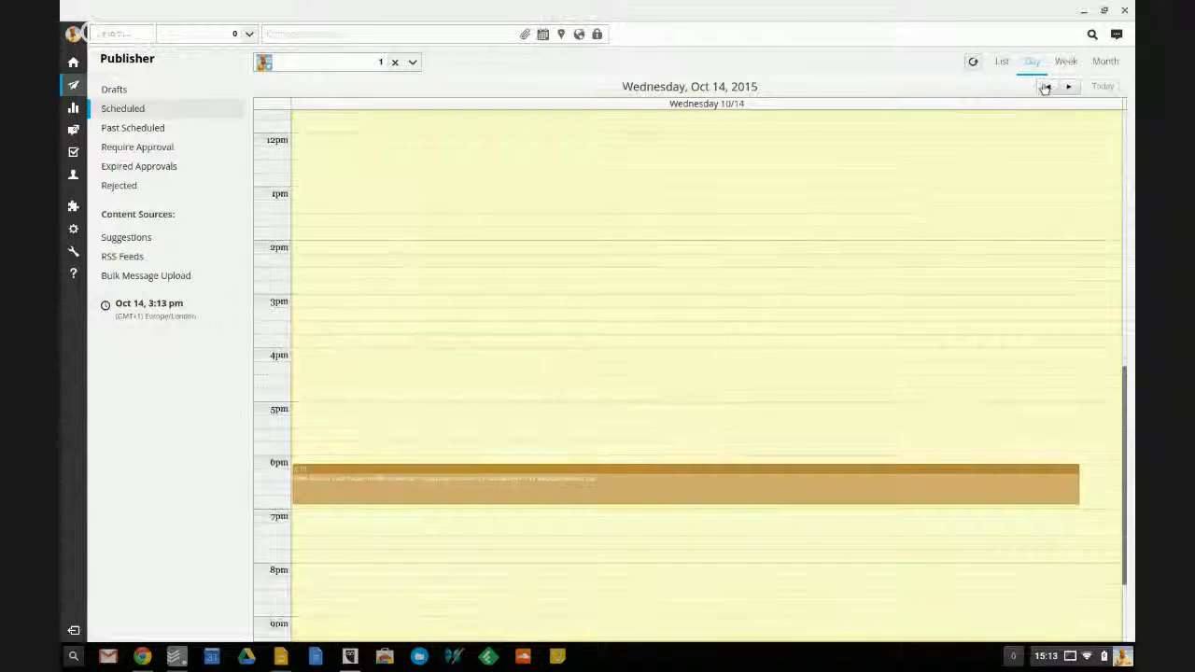
# - View the scheduled messages as Week and Month calendars, and return to the Week of Oct 11–17, 2015
pyautogui.click(1065, 62)
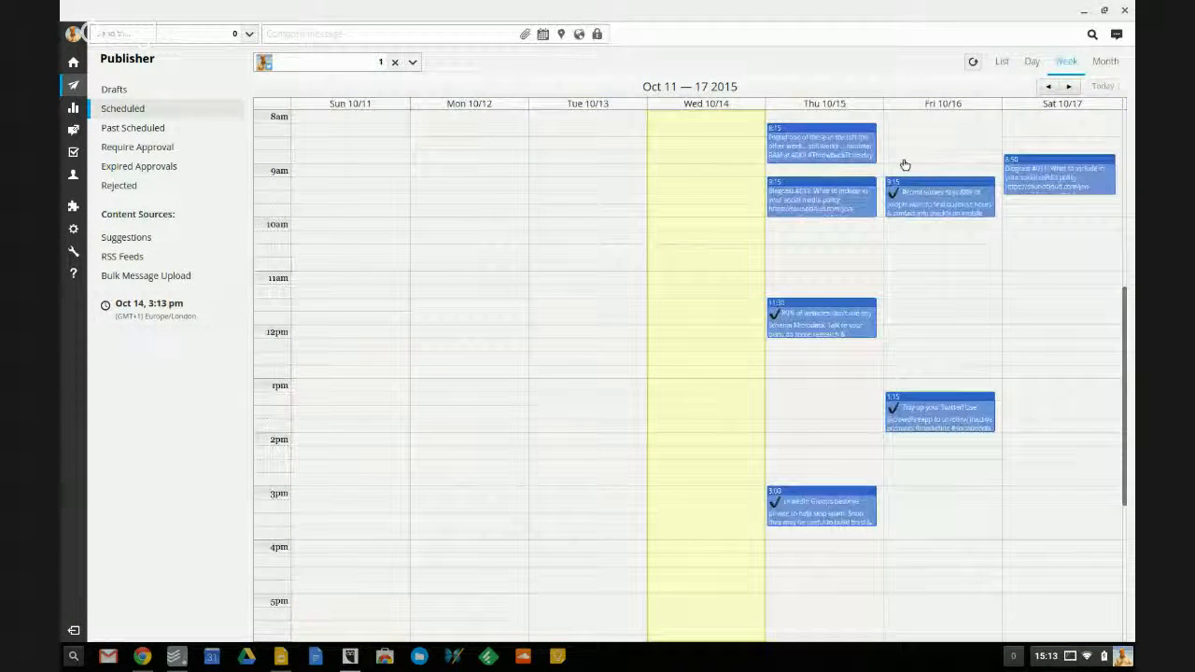
pyautogui.click(1120, 65)
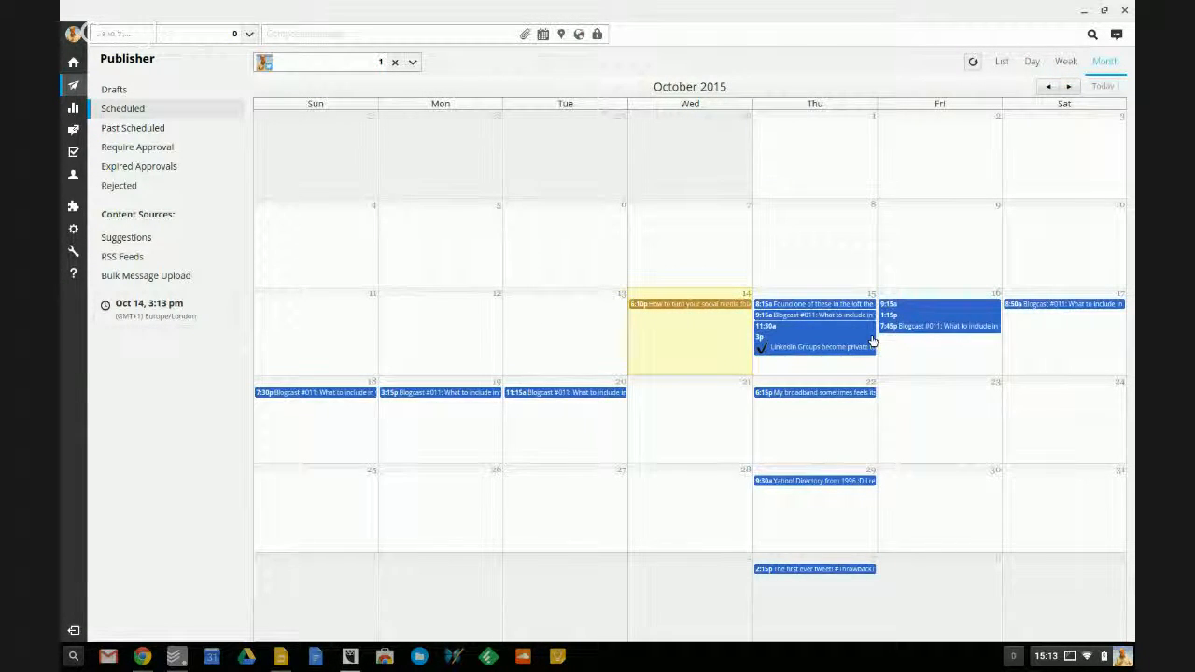
pyautogui.click(1066, 61)
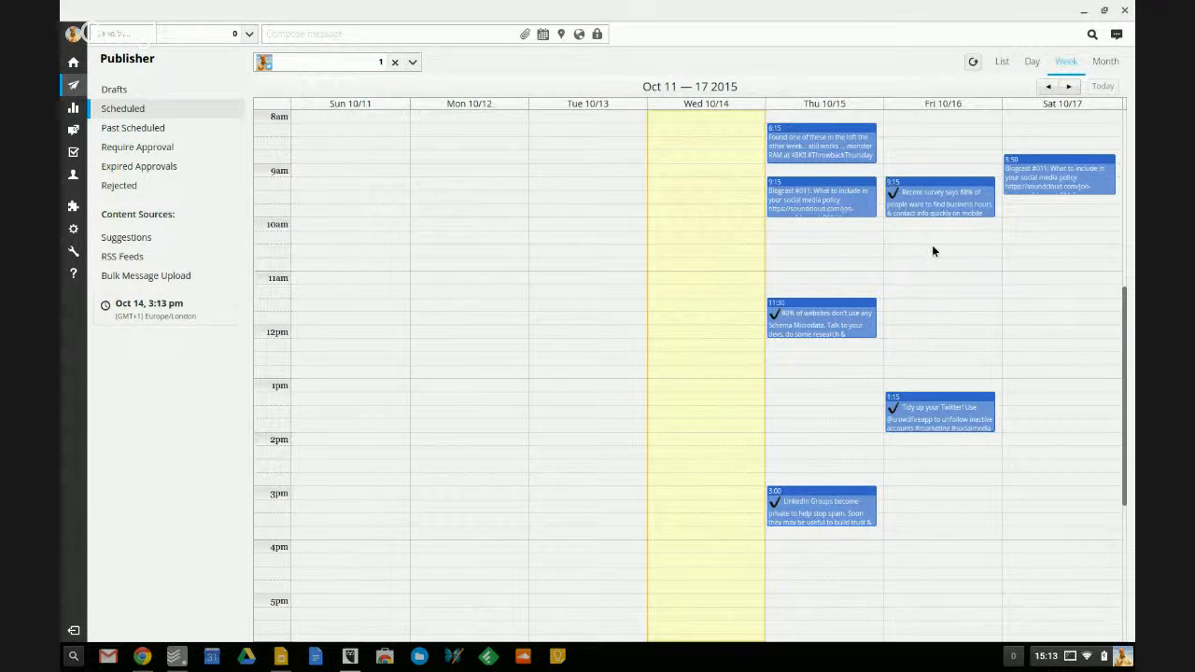
# - Start a new message from the free mid-morning slot on Thursday 10/15 and set its time to 10:35 AM
pyautogui.click(795, 257)
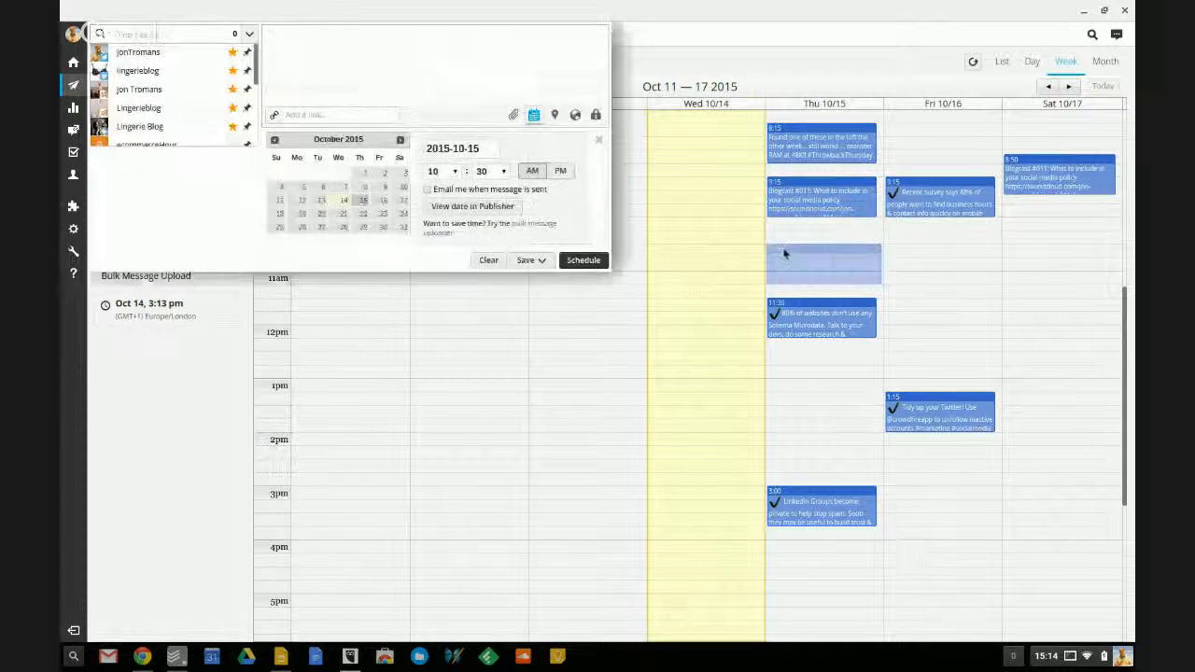
pyautogui.click(501, 173)
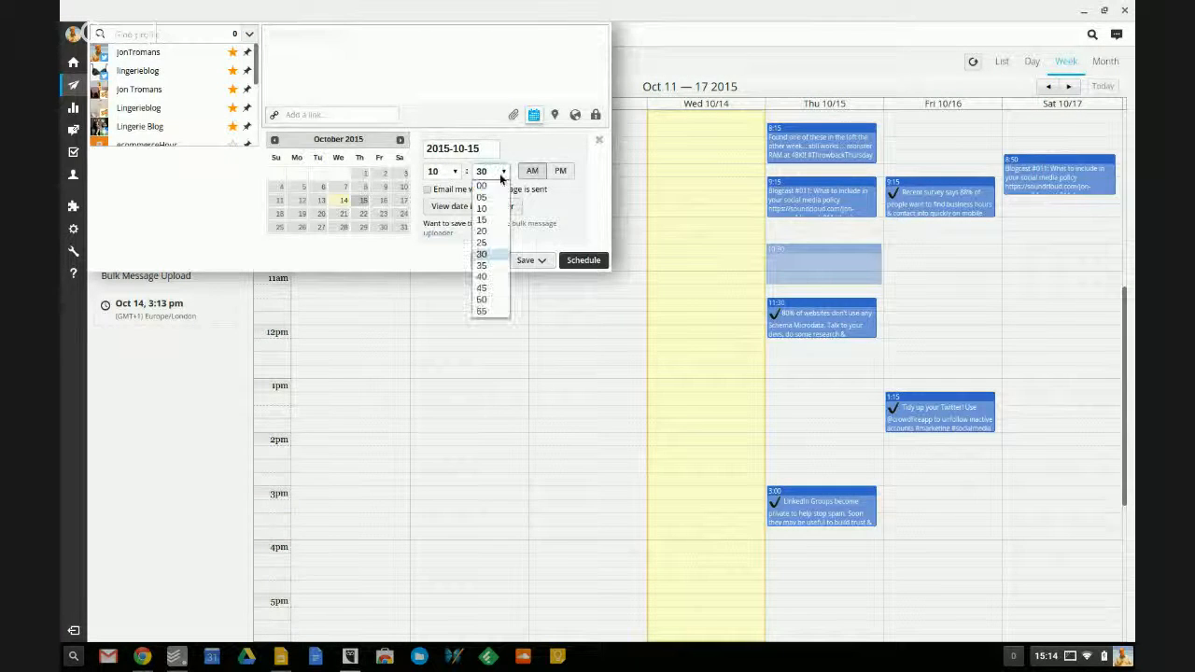
pyautogui.click(482, 265)
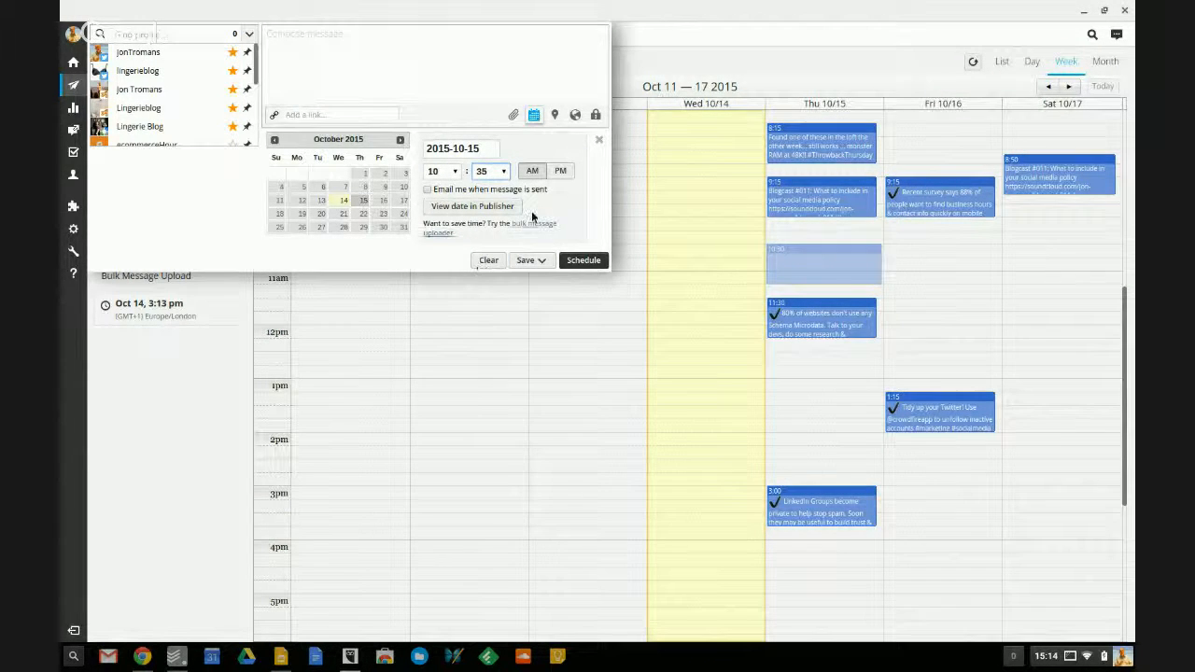
# - Write the message "Tweet...... Hello World!", choose the first Twitter profile as sender, and schedule it
pyautogui.click(424, 47)
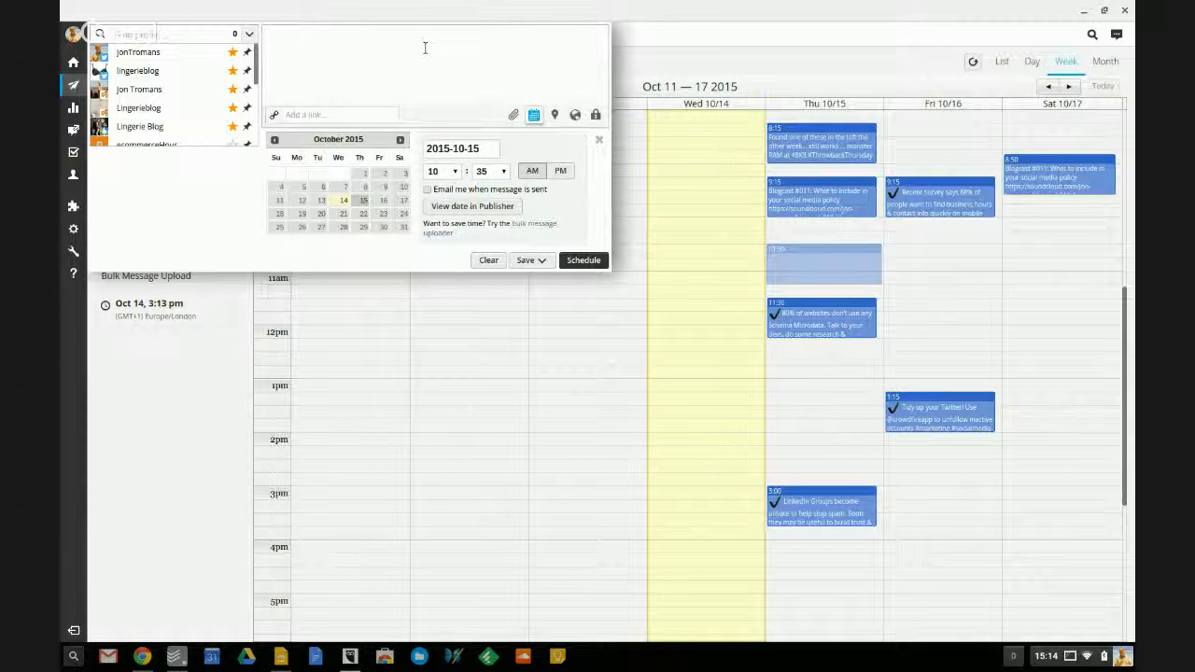
pyautogui.write('Tweet...... Hello World!')
pyautogui.click(164, 52)
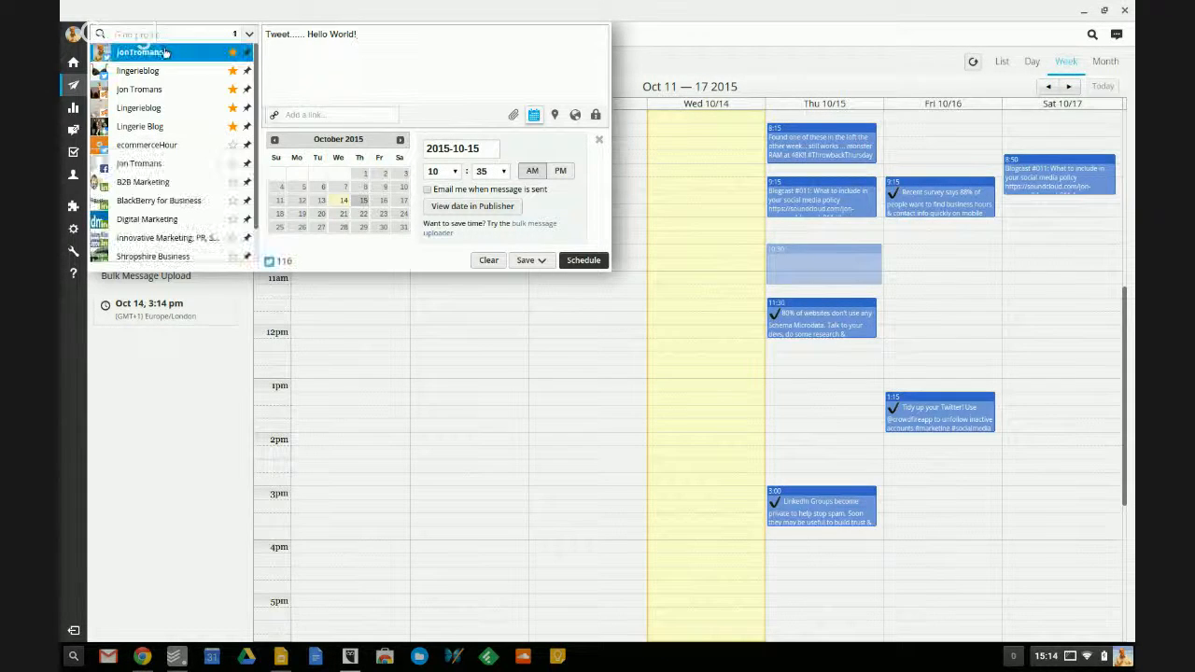
pyautogui.click(584, 259)
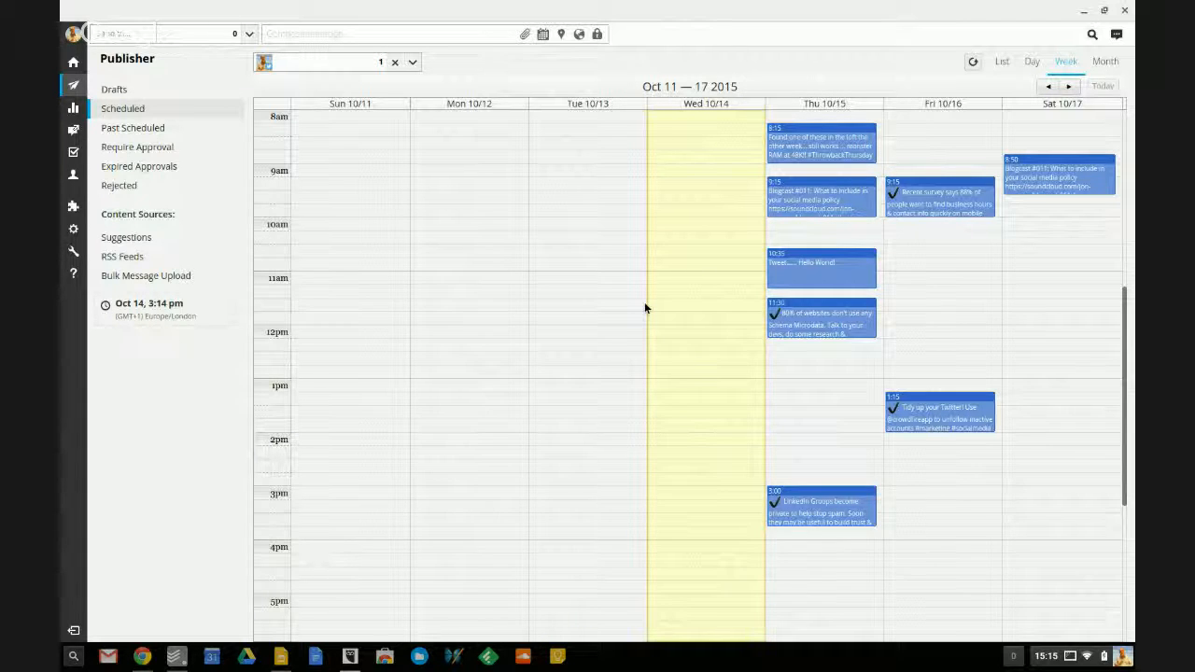
# - Switch to the Bulk Upload Tweets spreadsheet in Google Sheets and examine its date, message and link columns
pyautogui.click(143, 656)
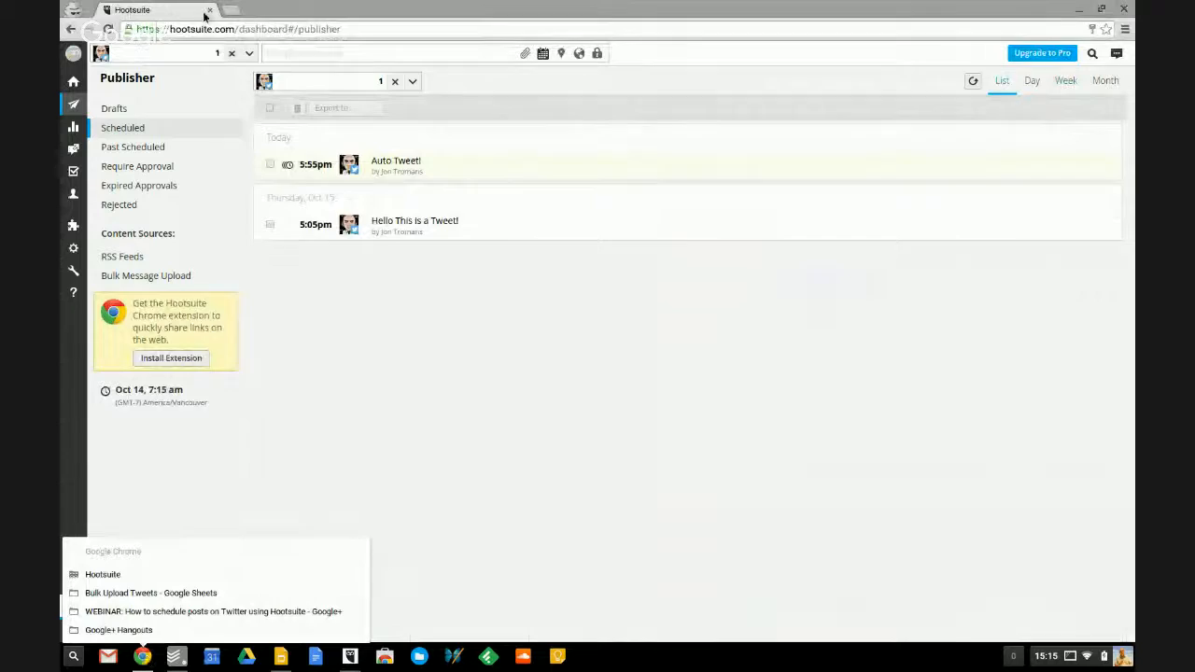
pyautogui.click(1080, 10)
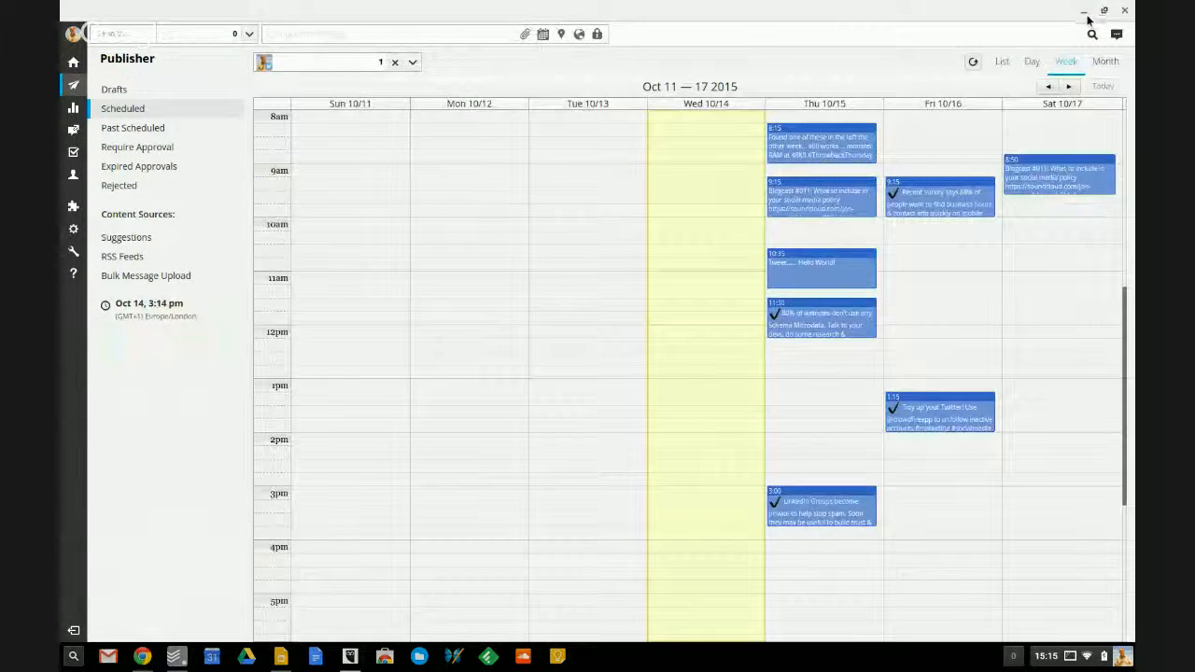
pyautogui.click(1079, 12)
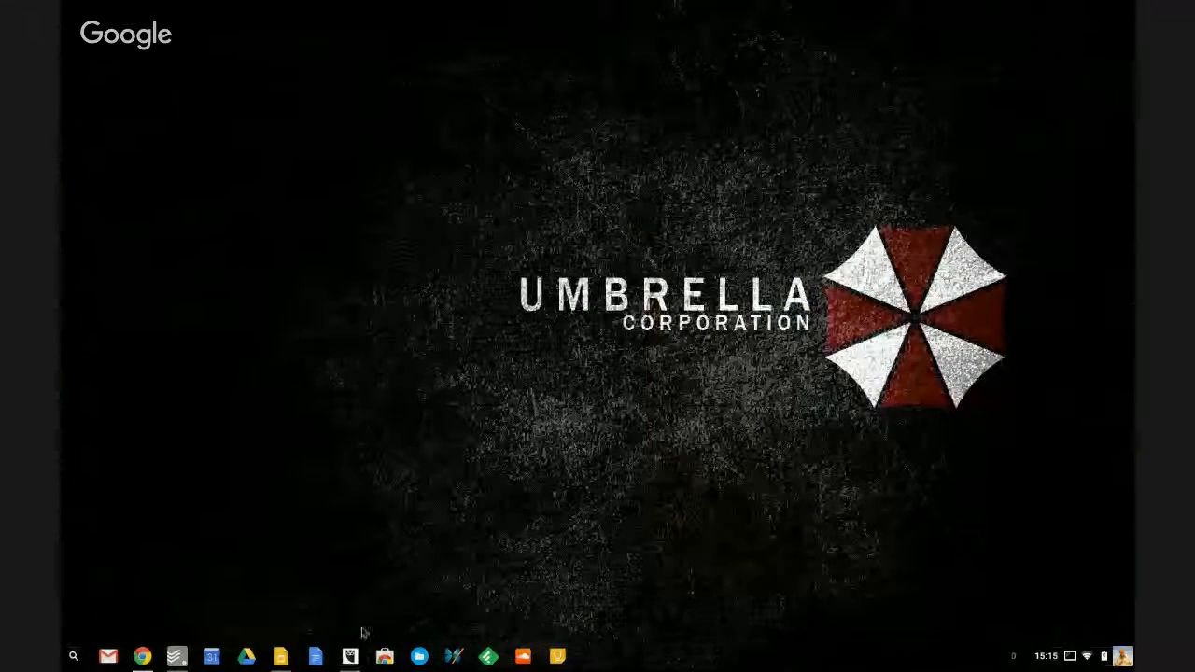
pyautogui.click(142, 656)
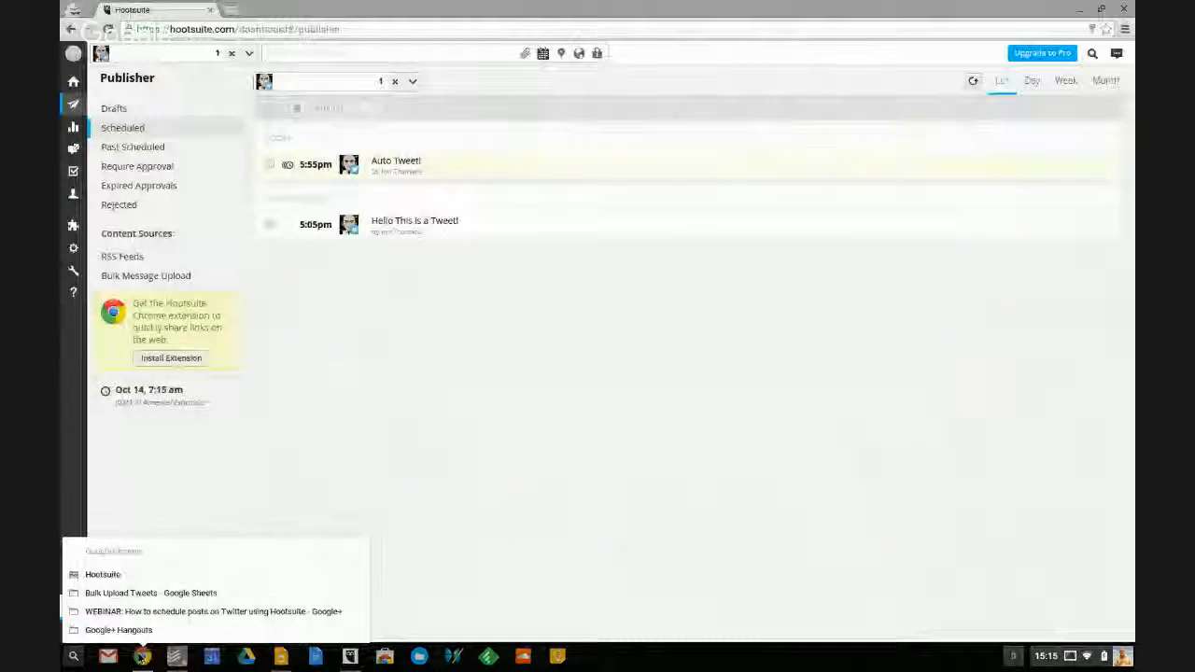
pyautogui.click(112, 593)
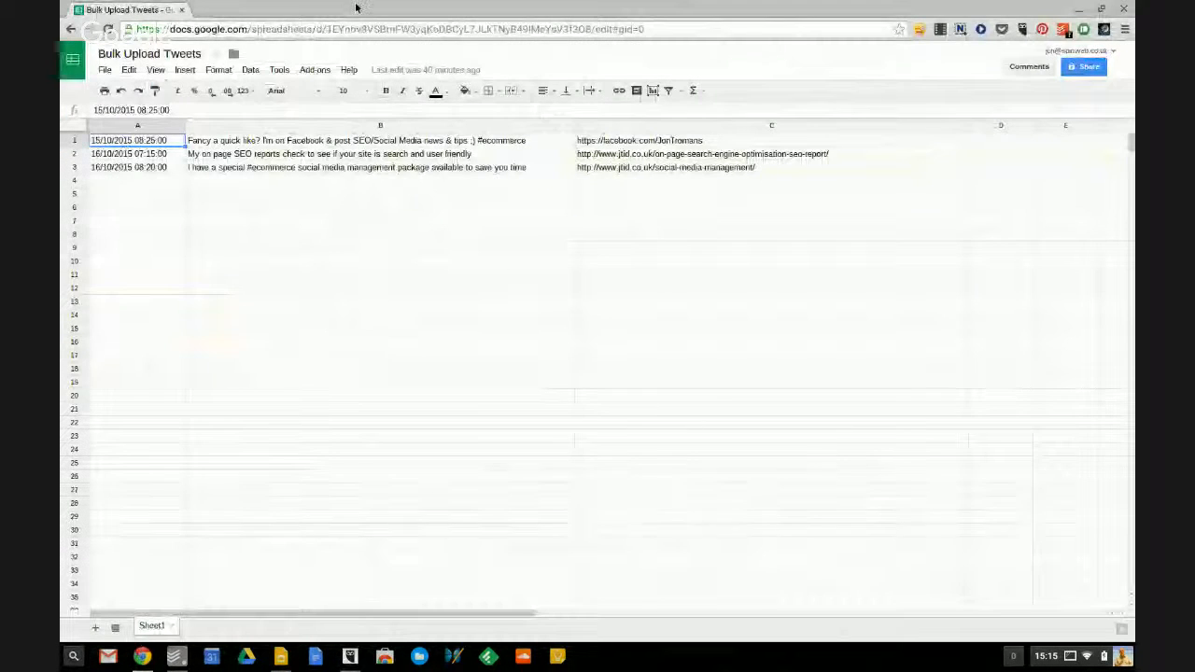
pyautogui.click(418, 249)
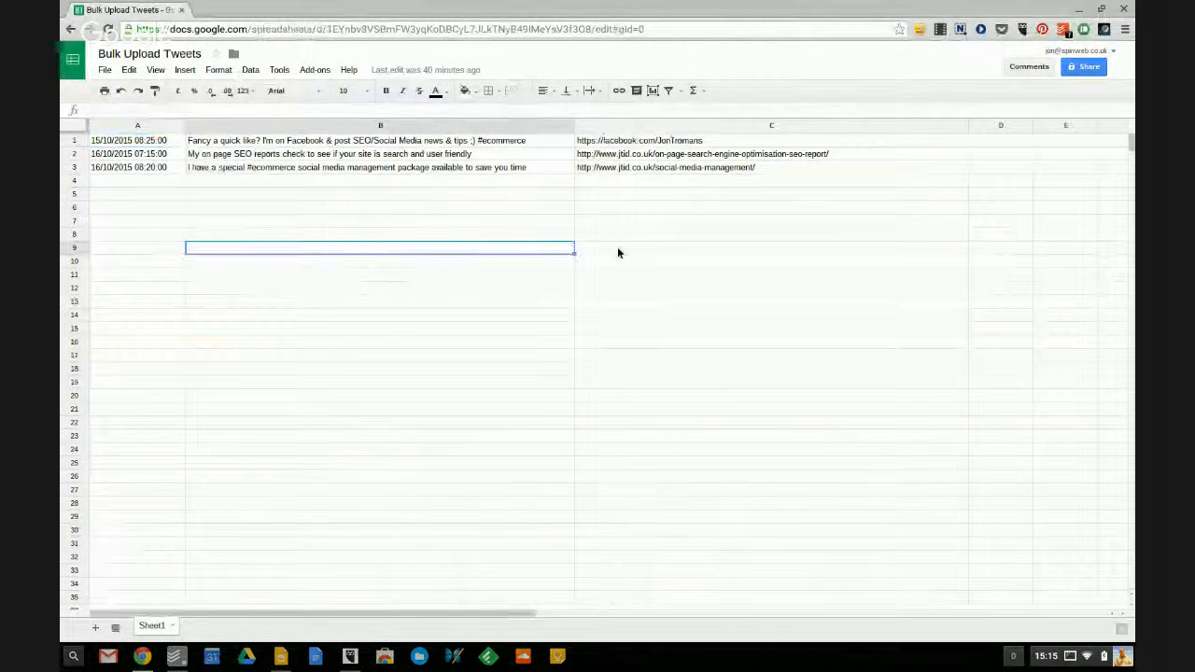
pyautogui.click(648, 224)
pyautogui.click(653, 235)
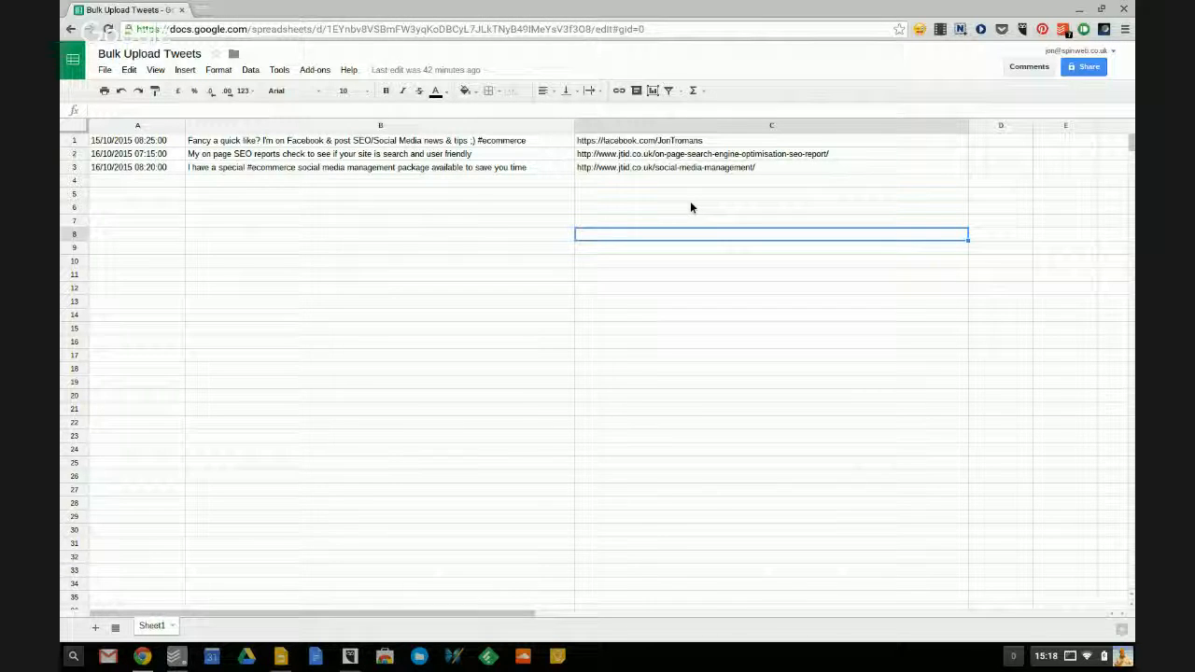
# - Open Bulk Message Upload in Hootsuite's Publisher, and return to the Bulk Upload Tweets spreadsheet to look at its download options
pyautogui.click(350, 657)
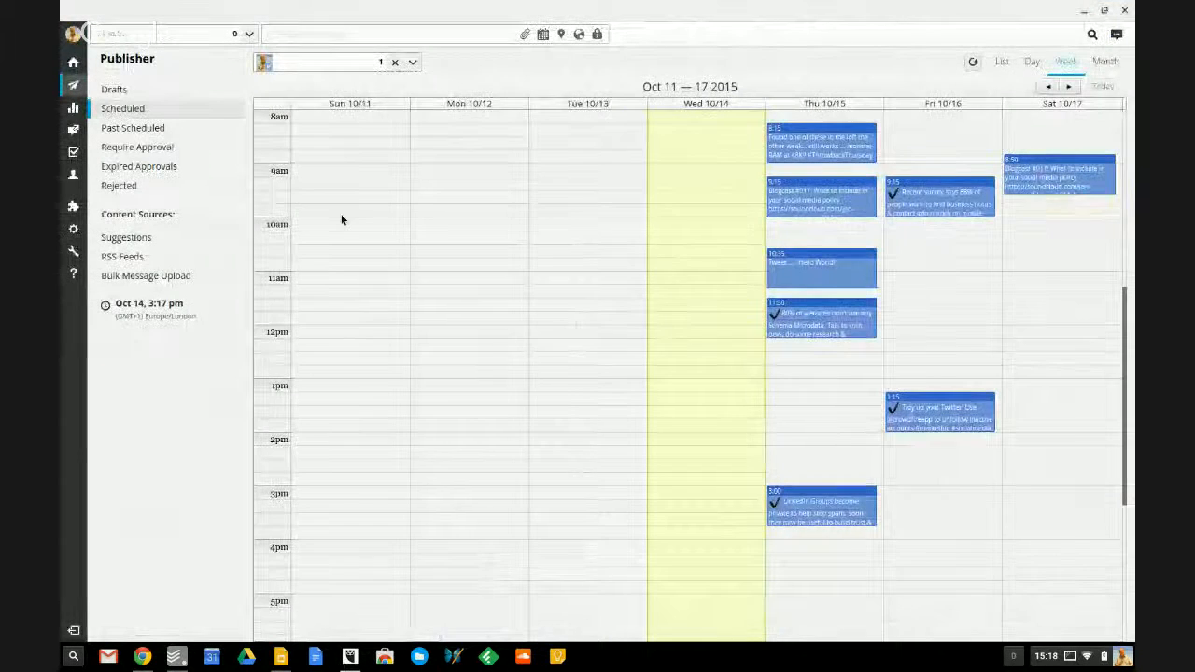
pyautogui.click(155, 277)
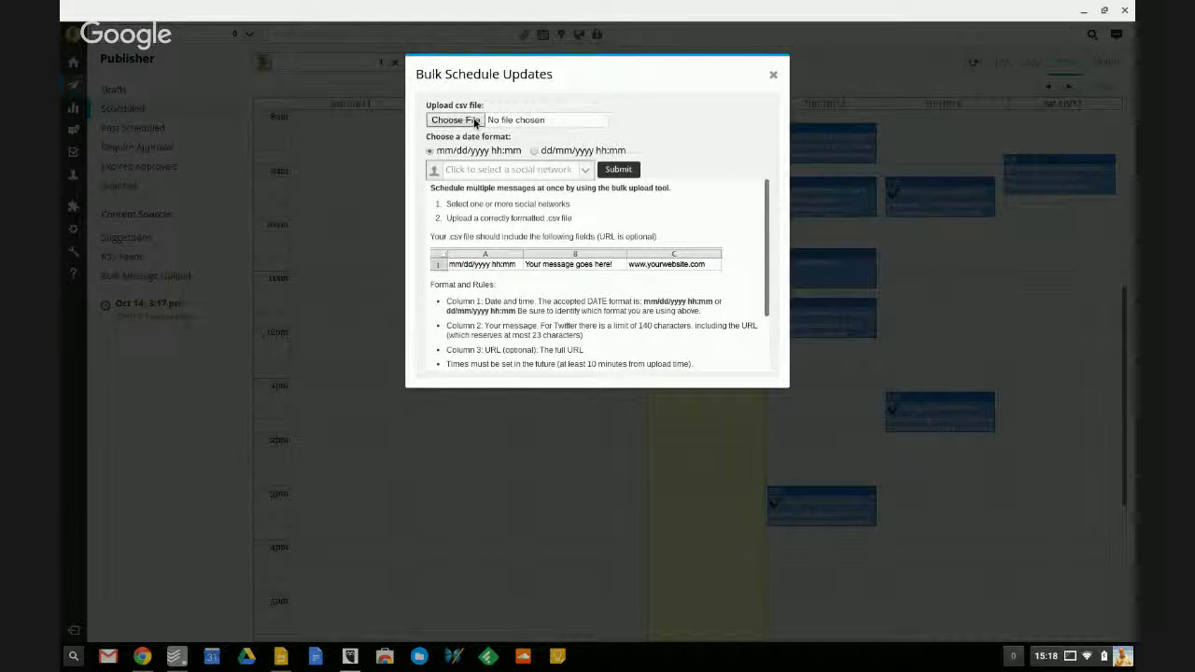
pyautogui.click(142, 657)
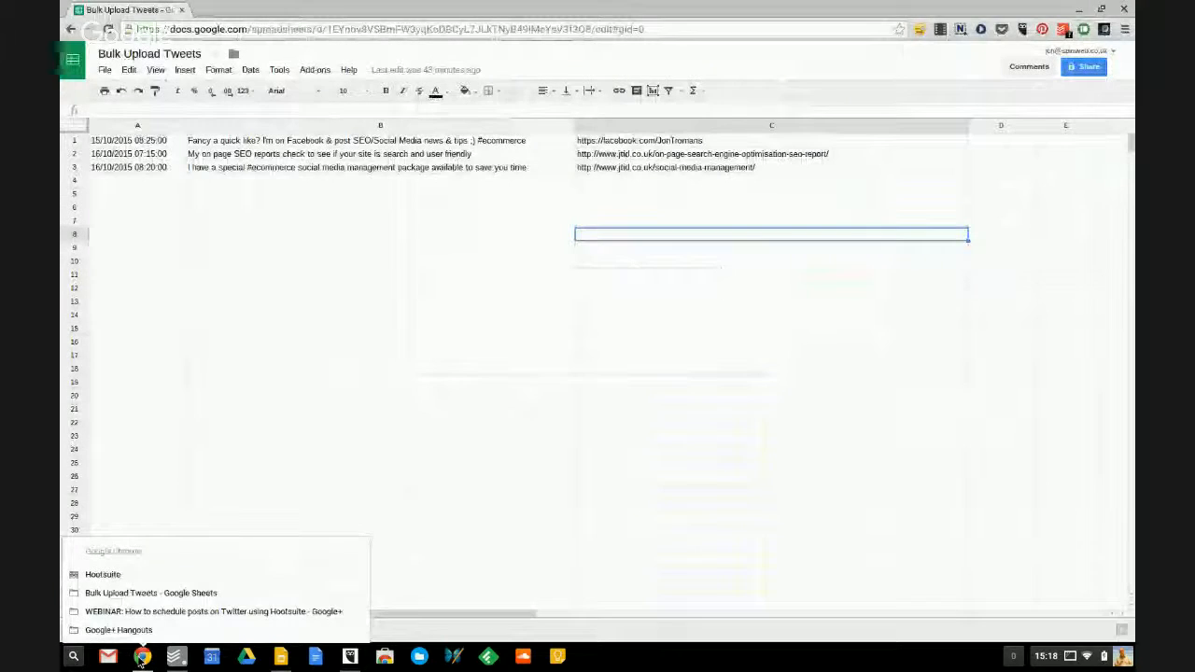
pyautogui.click(156, 594)
pyautogui.click(103, 71)
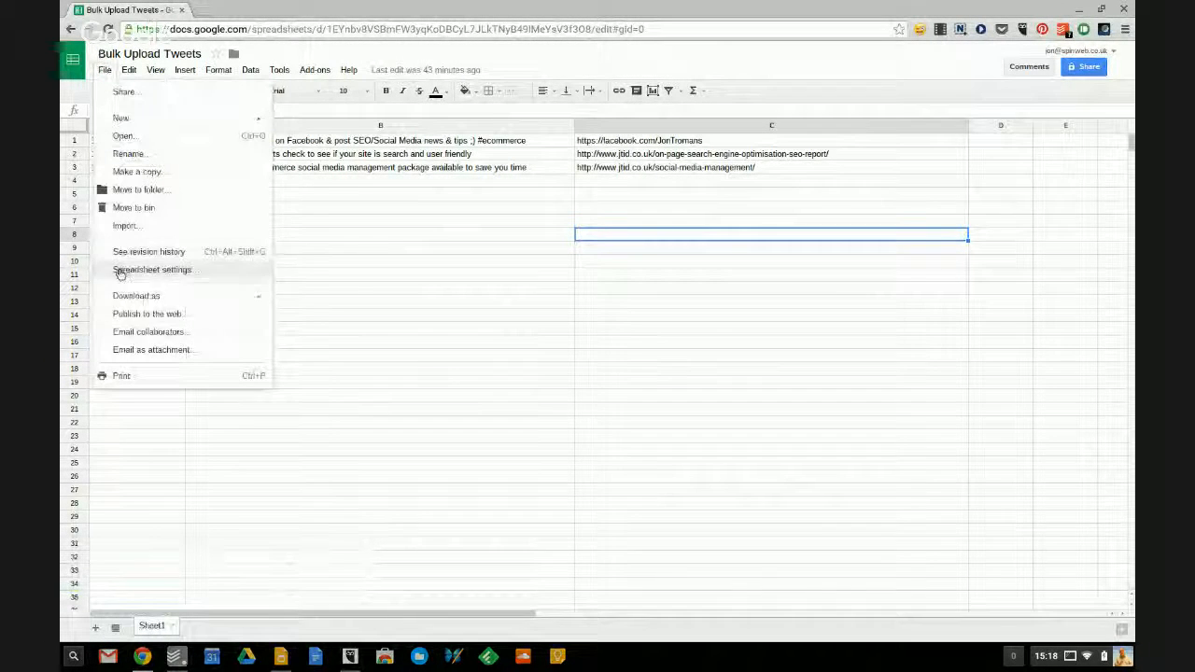
pyautogui.moveTo(138, 302)
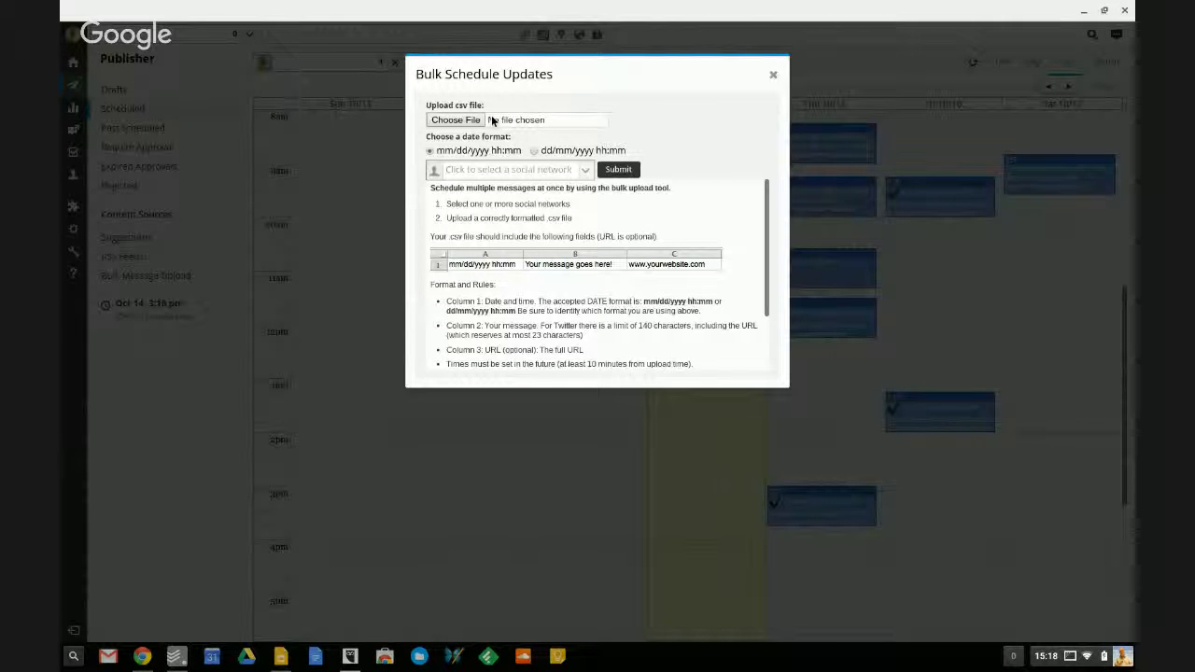
# - Select the dd/mm/yyyy hh:mm date format for the bulk upload in Hootsuite, and close the dialog without submitting
pyautogui.click(534, 150)
pyautogui.click(774, 77)
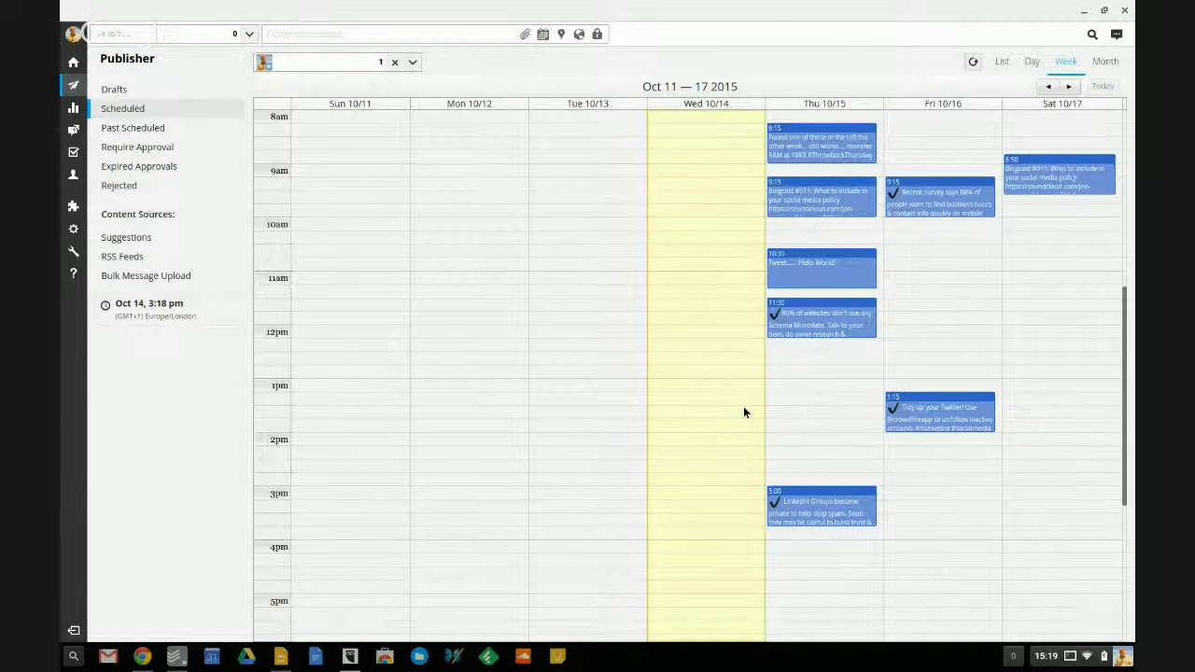
# - Switch to the other Hootsuite window, view the Home and Scheduled streams on its dashboard, and minimize that window
pyautogui.click(142, 657)
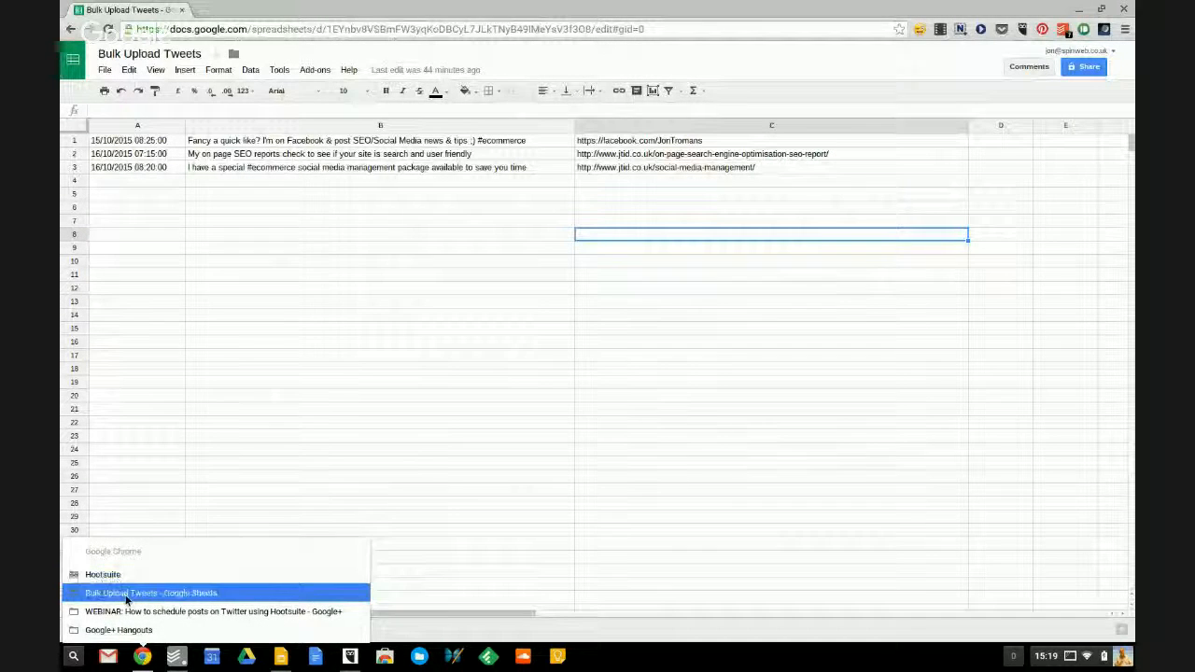
pyautogui.click(124, 577)
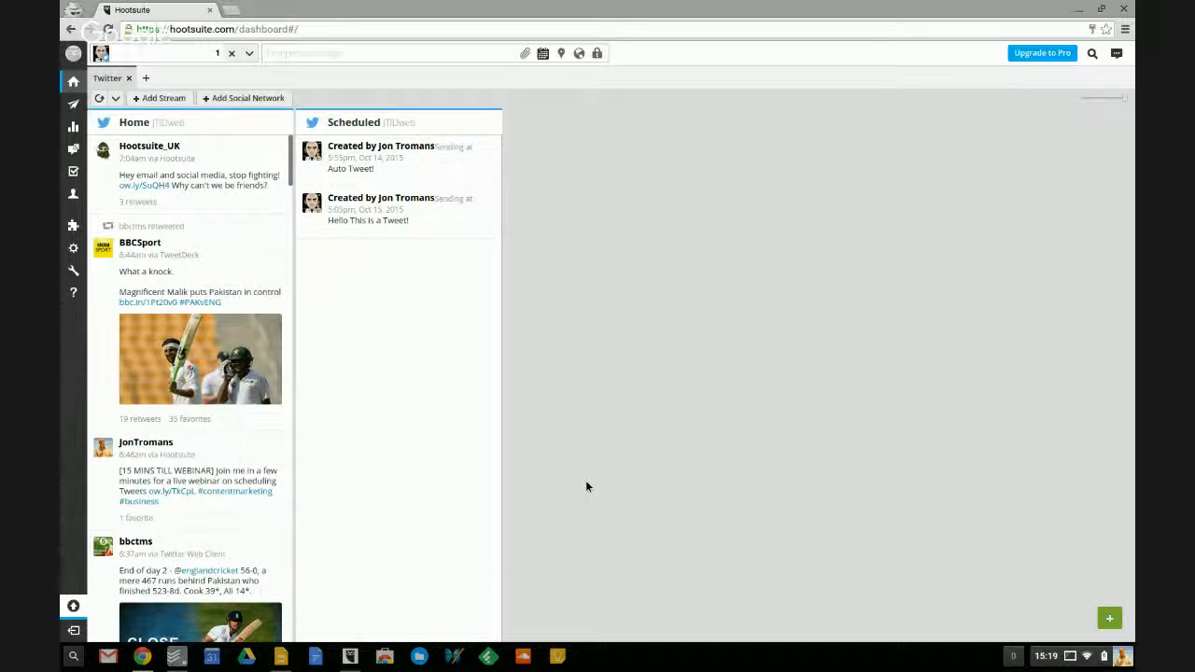
pyautogui.click(1080, 10)
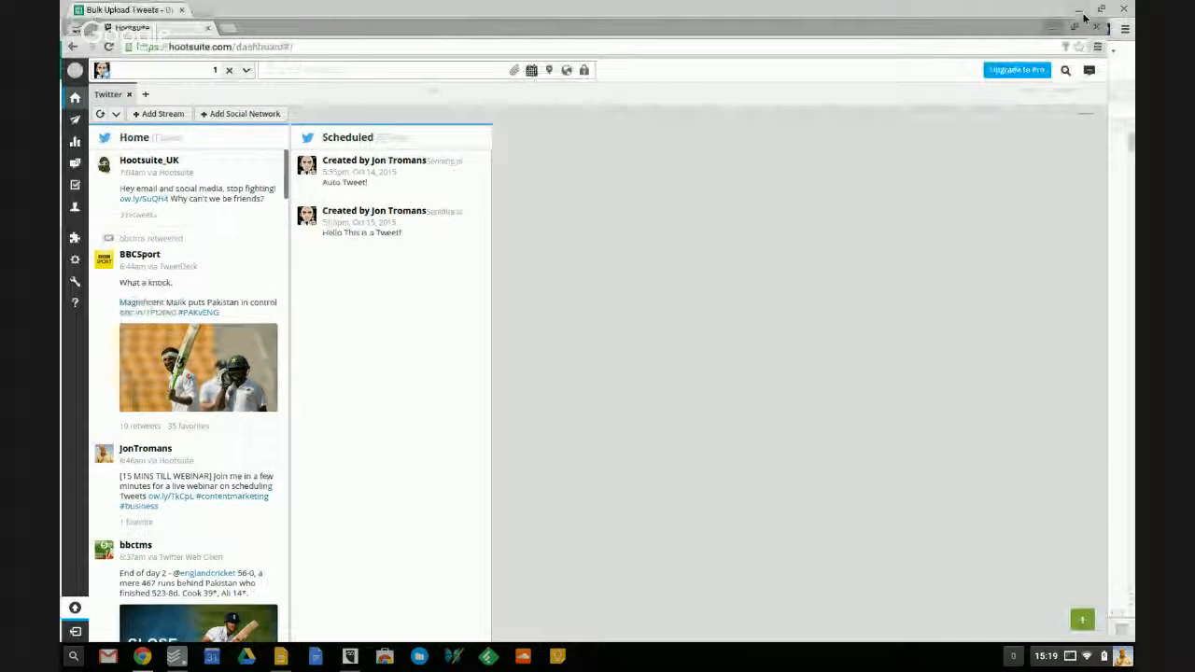
# - Switch to the Webinar Slides presentation in Google Slides and advance to the closing "Thanks for watching!" slide
pyautogui.click(280, 656)
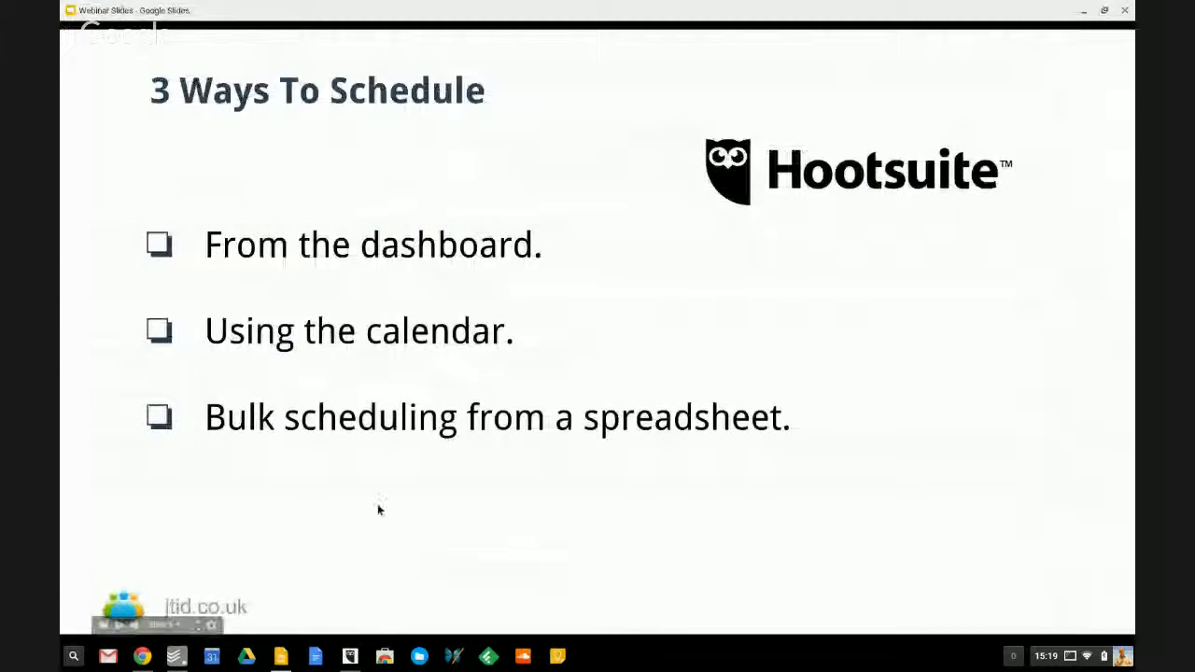
pyautogui.click(377, 506)
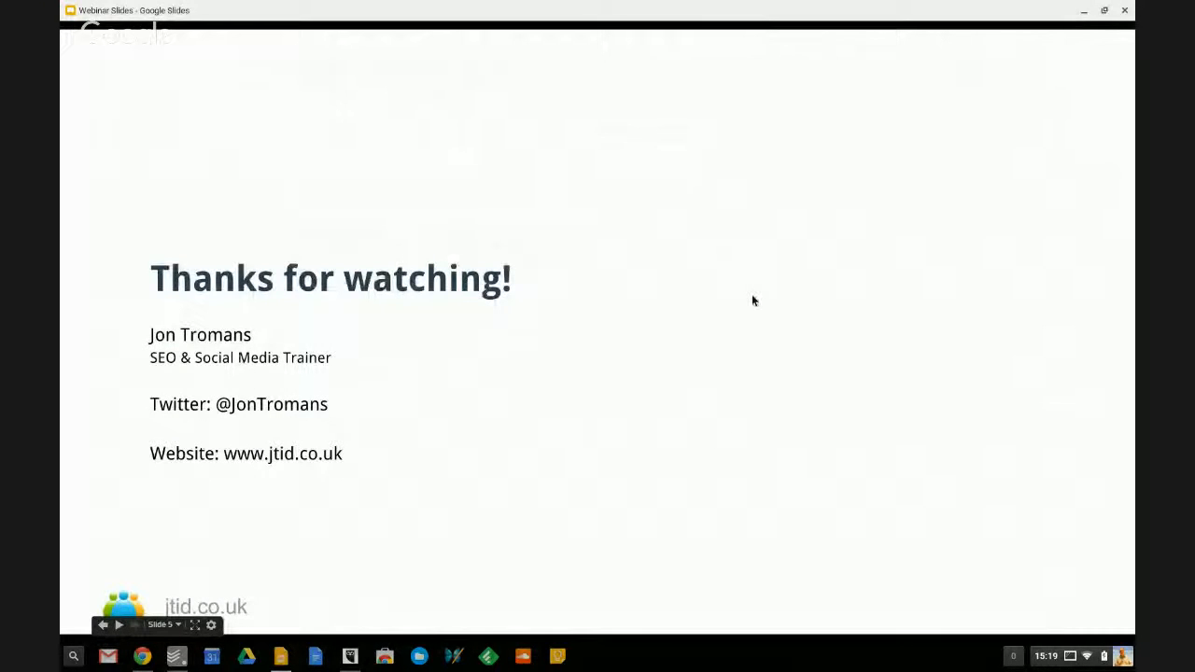